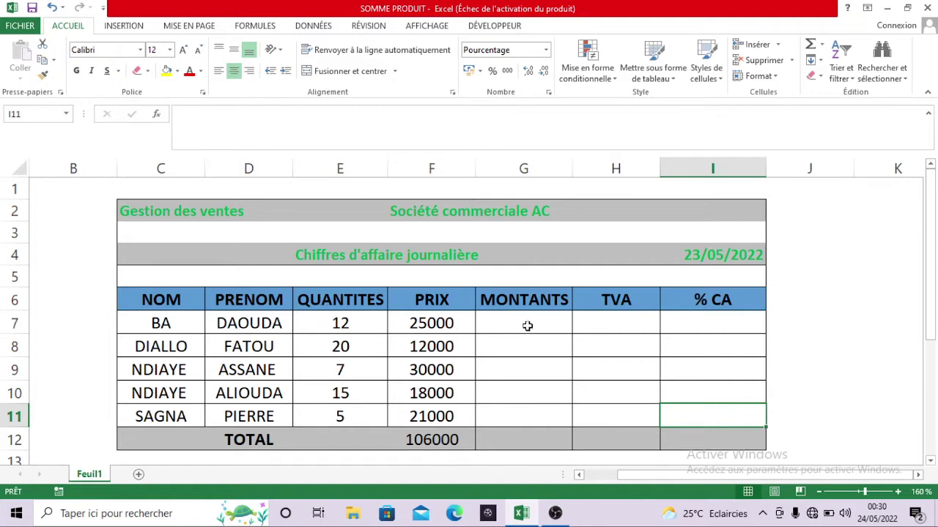
left_click_drag(528, 324, 688, 417)
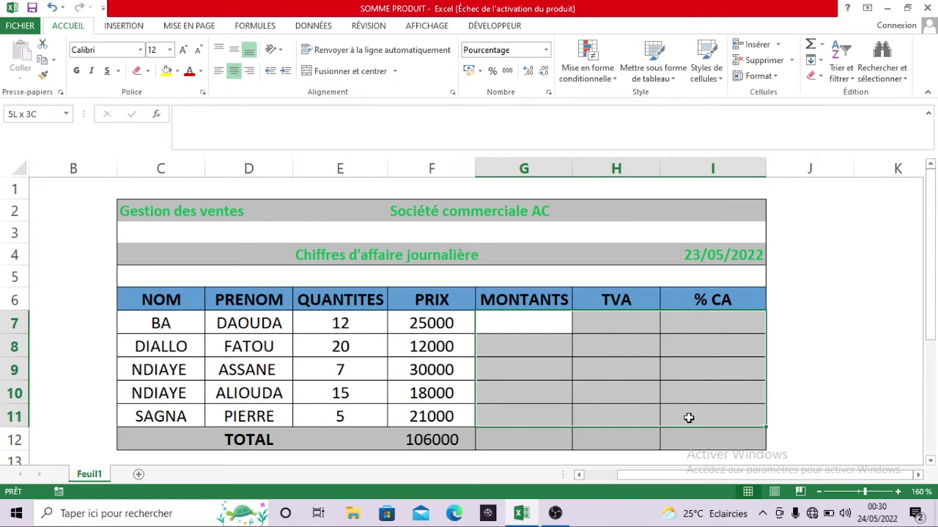
left_click_drag(689, 417, 552, 359)
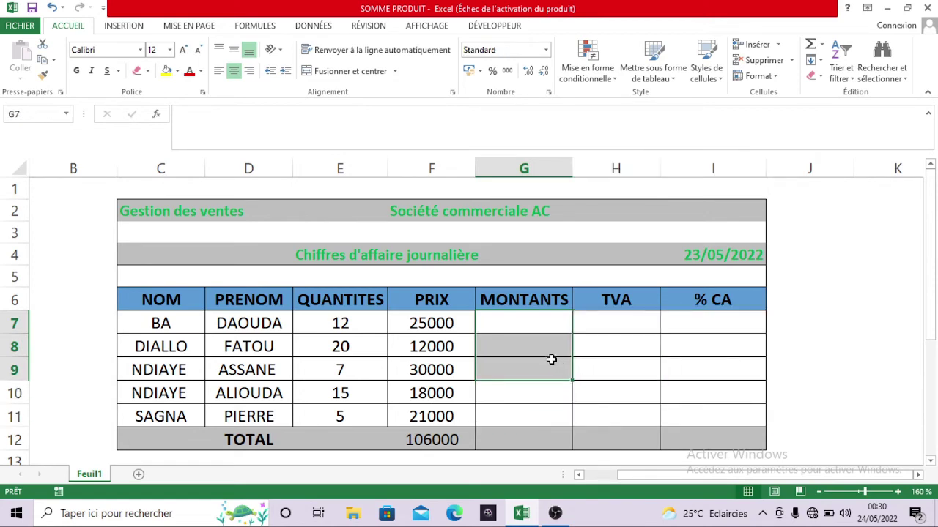
left_click(534, 330)
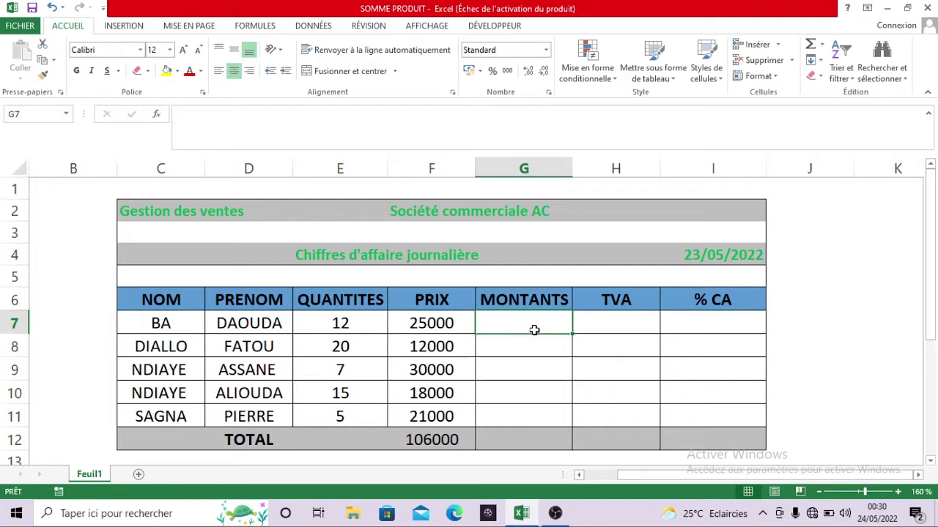
left_click_drag(526, 329, 525, 415)
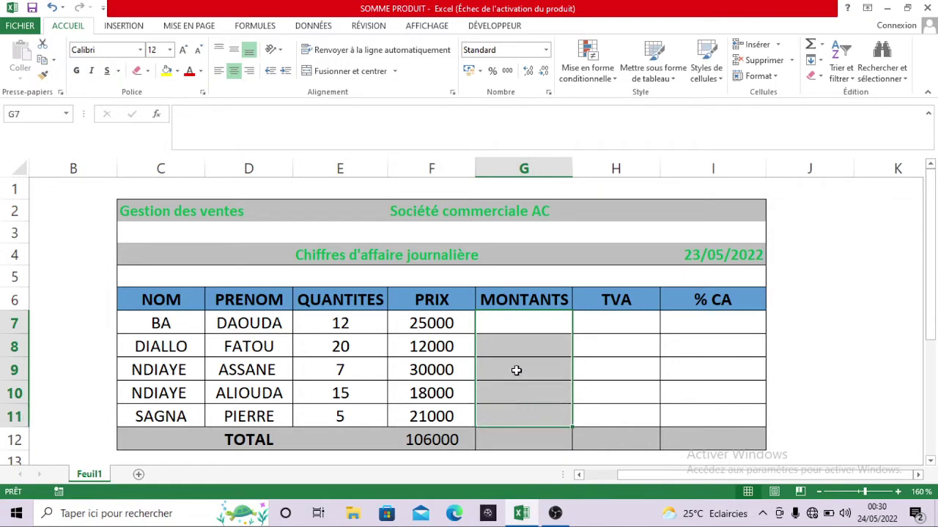
- Calculate the first MONTANTS amount in G7 from quantity and price with =PRODUIT(E7:F7)
left_click(512, 326)
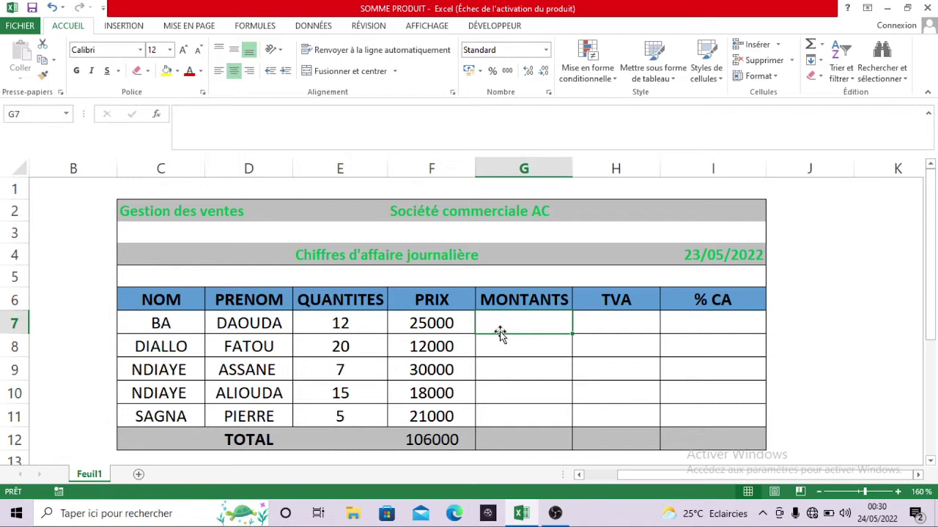
type("=")
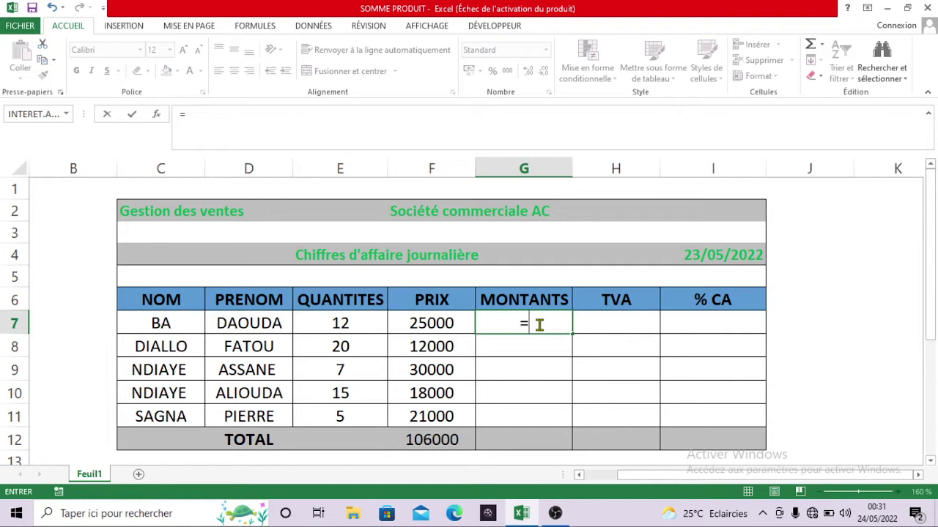
type("p")
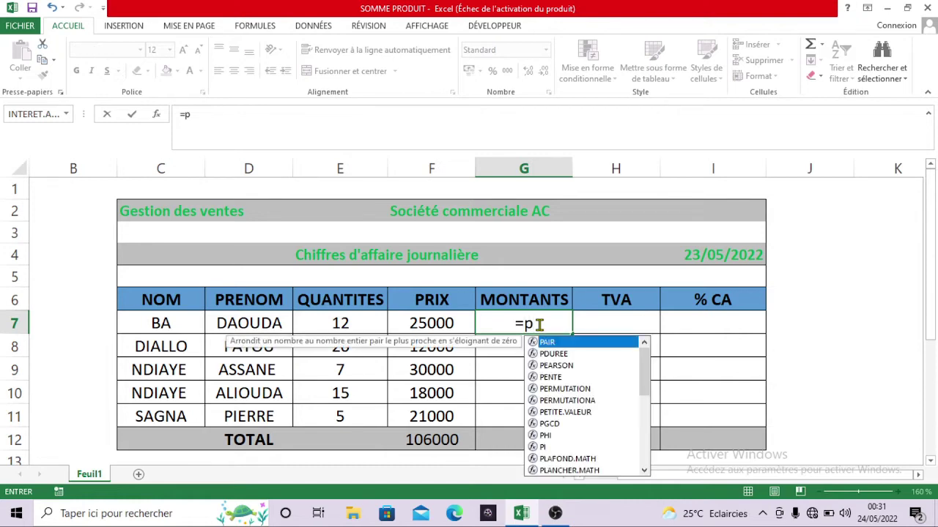
type("ro")
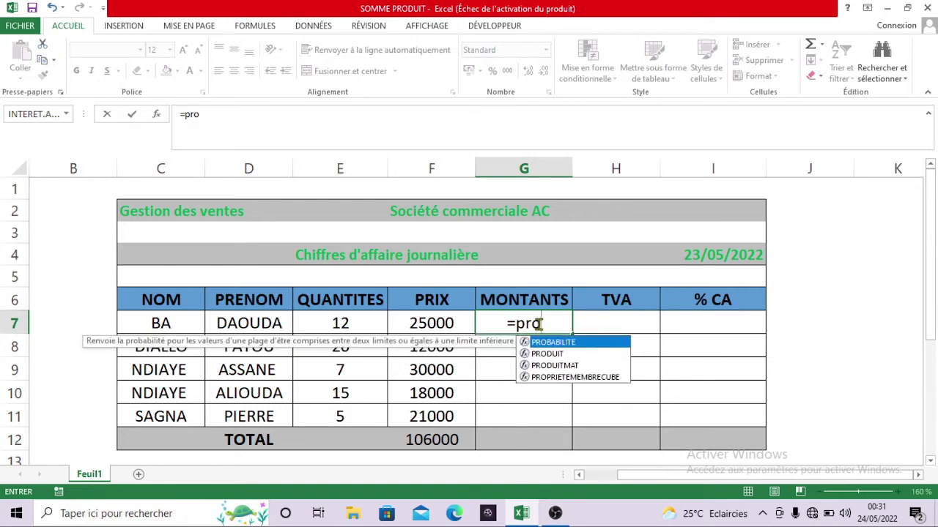
left_click(570, 355)
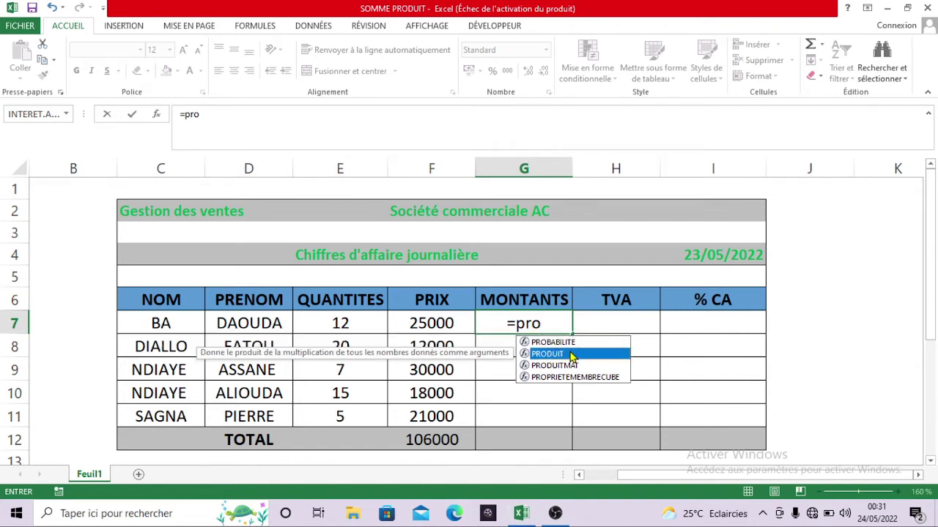
double_click(571, 355)
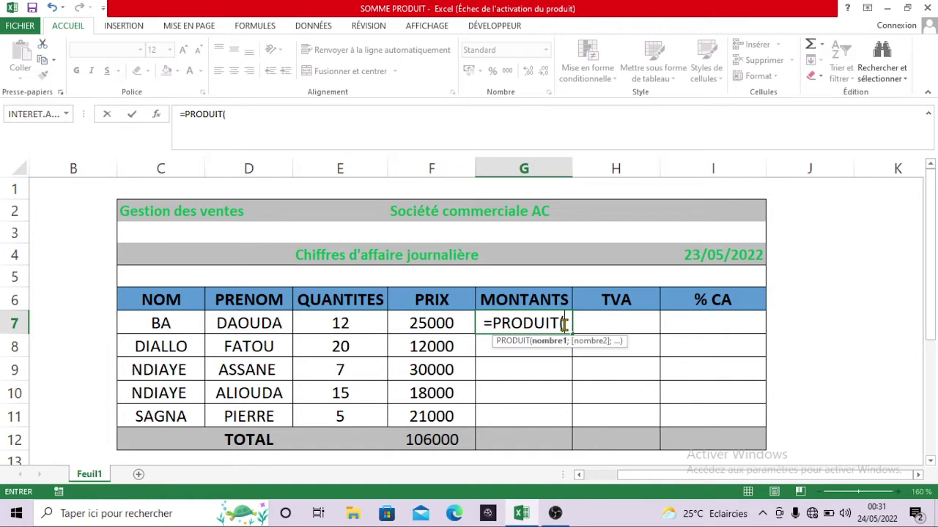
left_click(358, 323)
left_click_drag(359, 323, 415, 325)
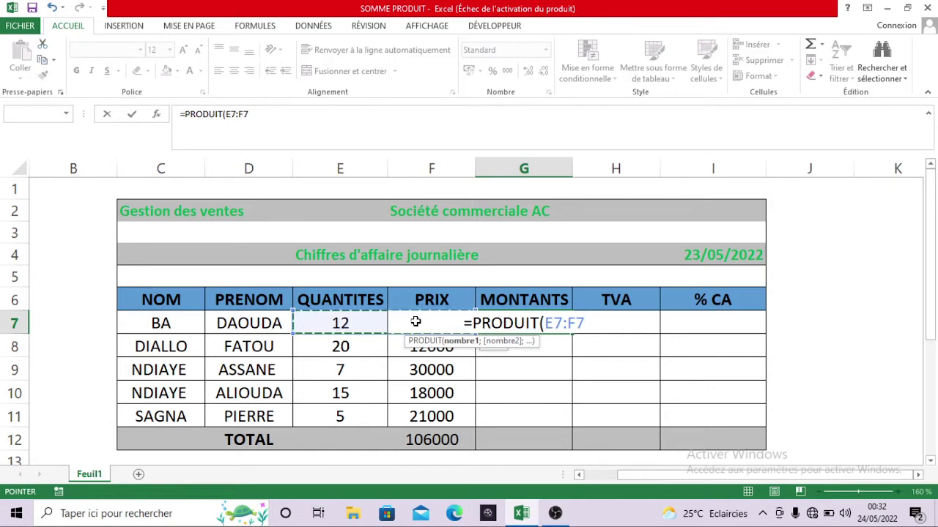
mouse_move(415, 322)
left_mouse_down()
mouse_move(426, 380)
mouse_move(426, 331)
left_mouse_up()
type(")")
key("Return")
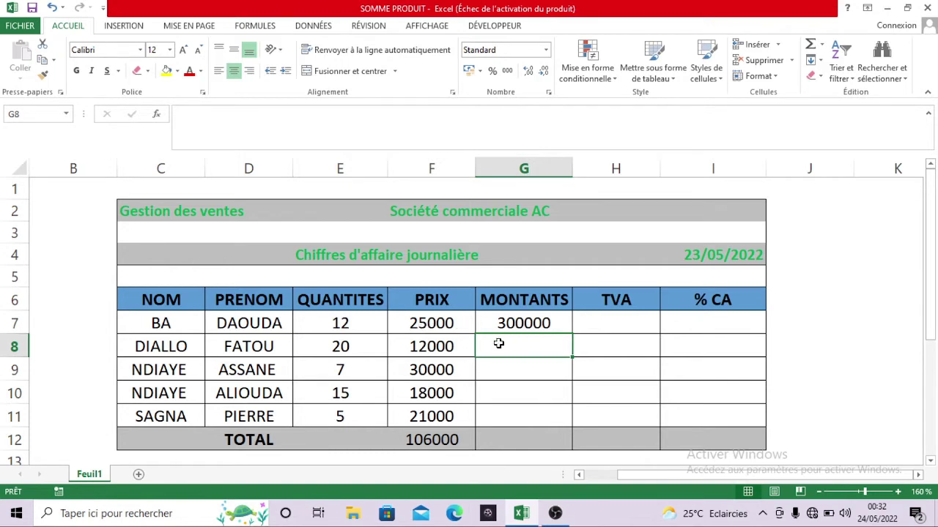
- Calculate the second MONTANTS amount in G8 with =PRODUIT(E8:F8)
type("=")
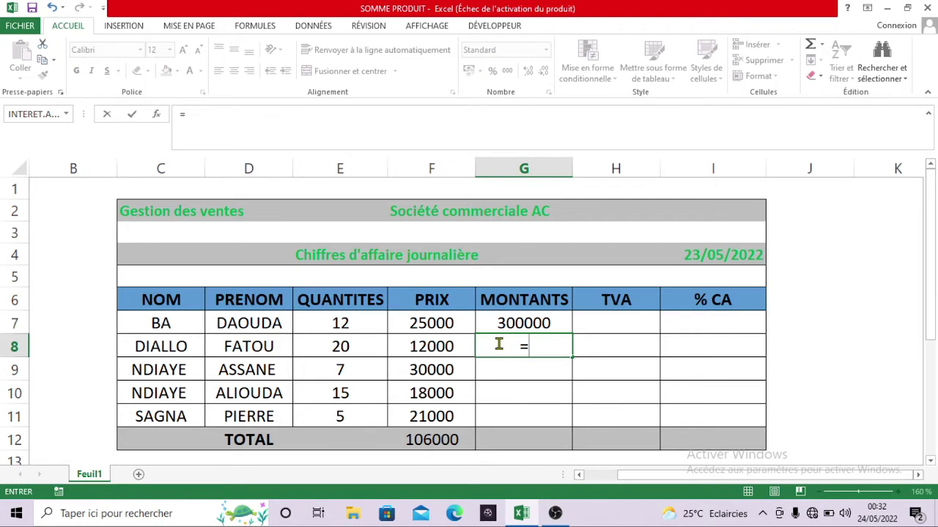
type("prod")
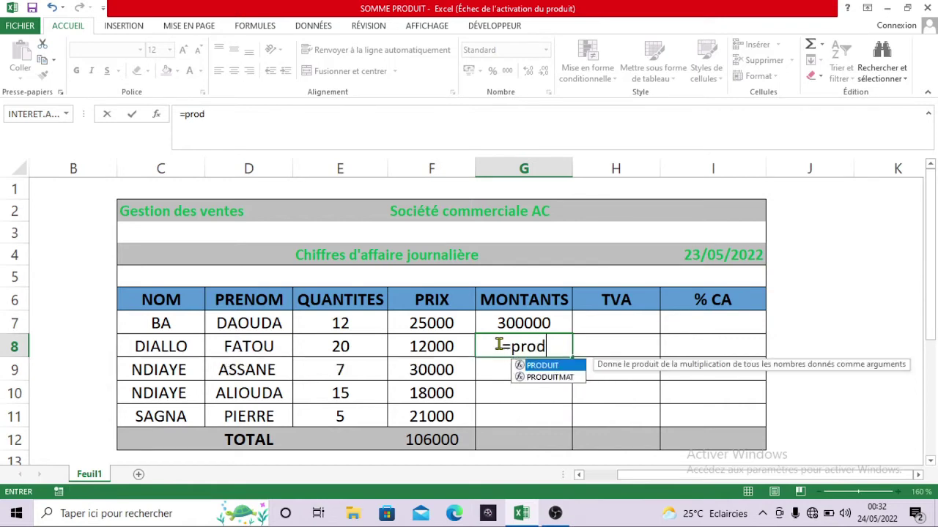
double_click(534, 366)
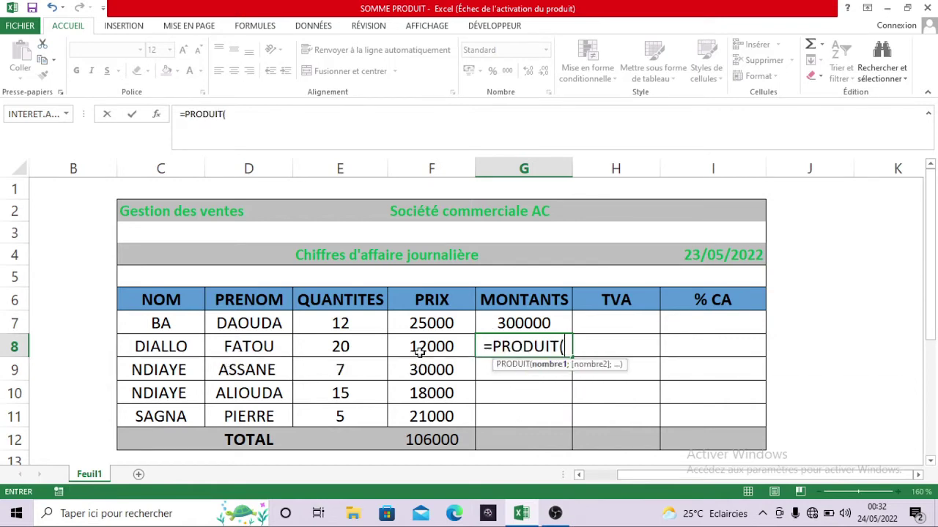
left_click_drag(341, 348, 430, 351)
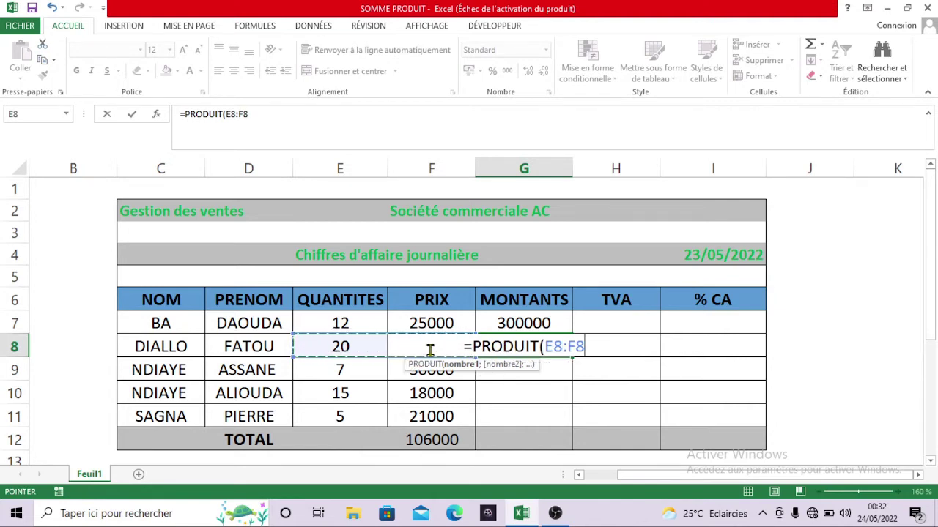
type(")")
key("Return")
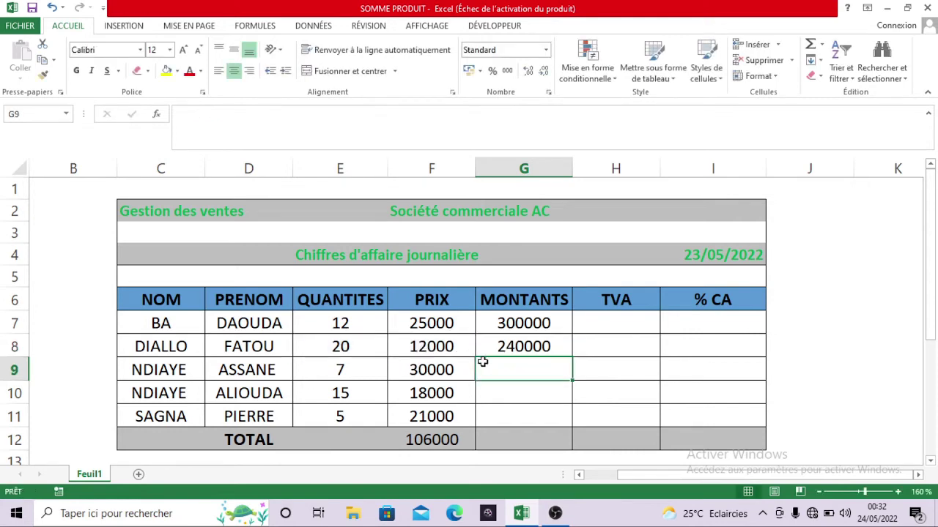
- Enter =PRODUIT(E9:F9) in G9 and fill the formula down through G11
type("=")
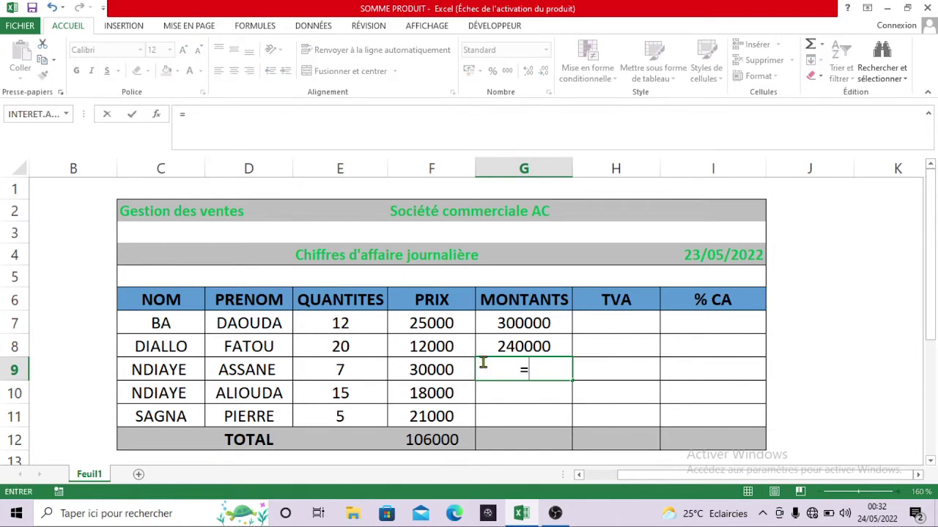
type("pr")
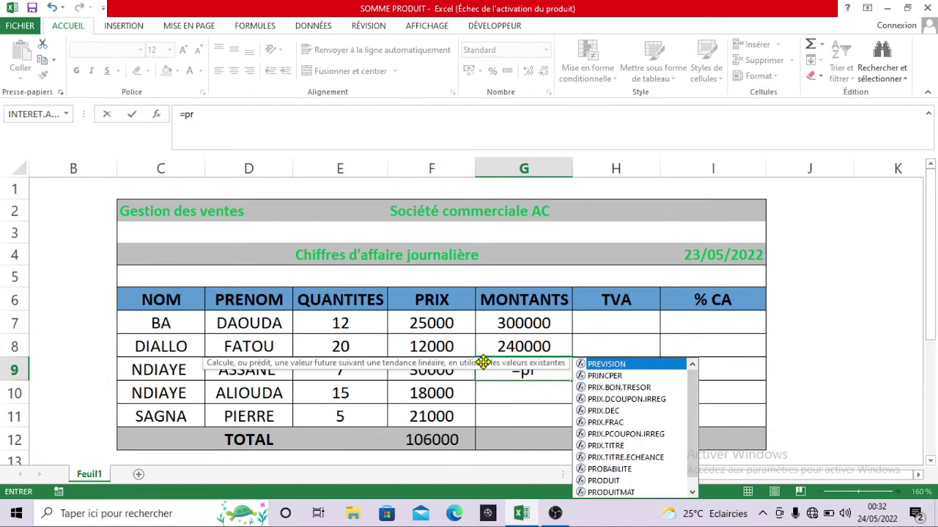
type("od")
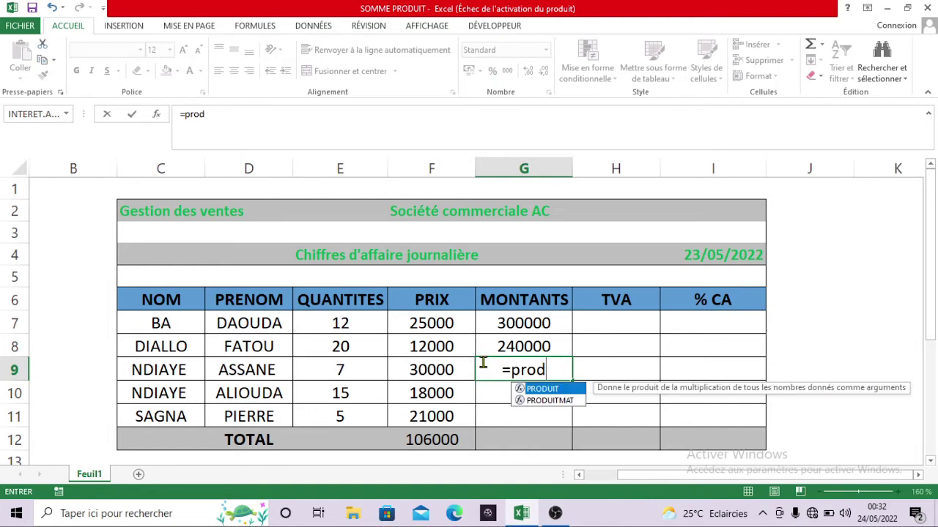
double_click(538, 389)
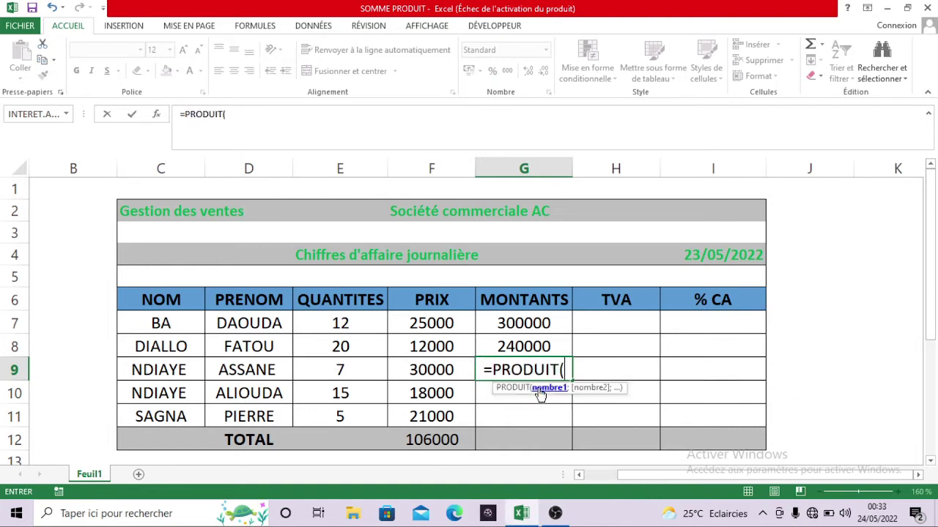
left_click_drag(359, 372, 440, 376)
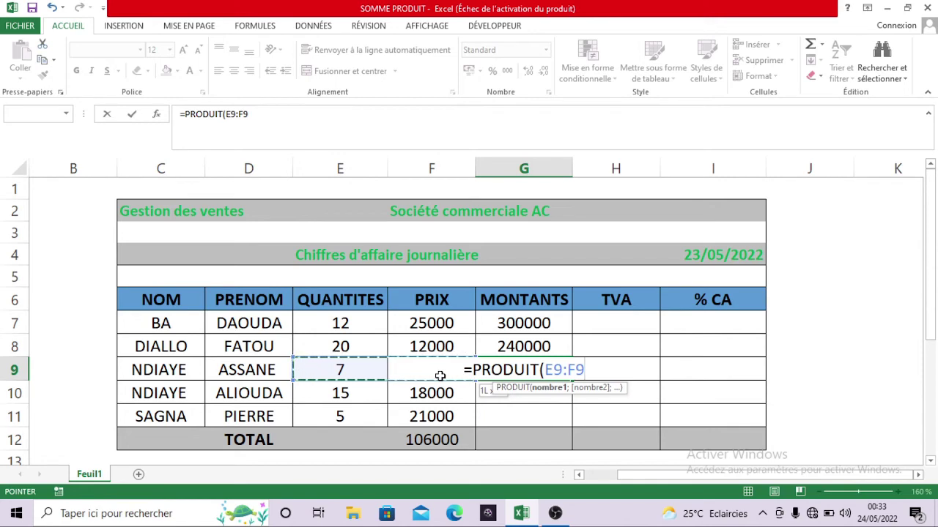
left_click_drag(441, 376, 441, 376)
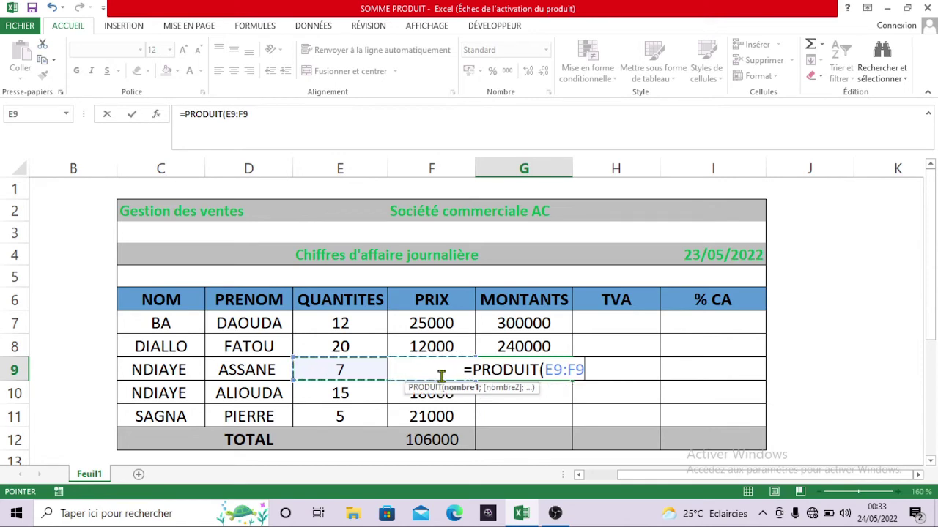
type(")")
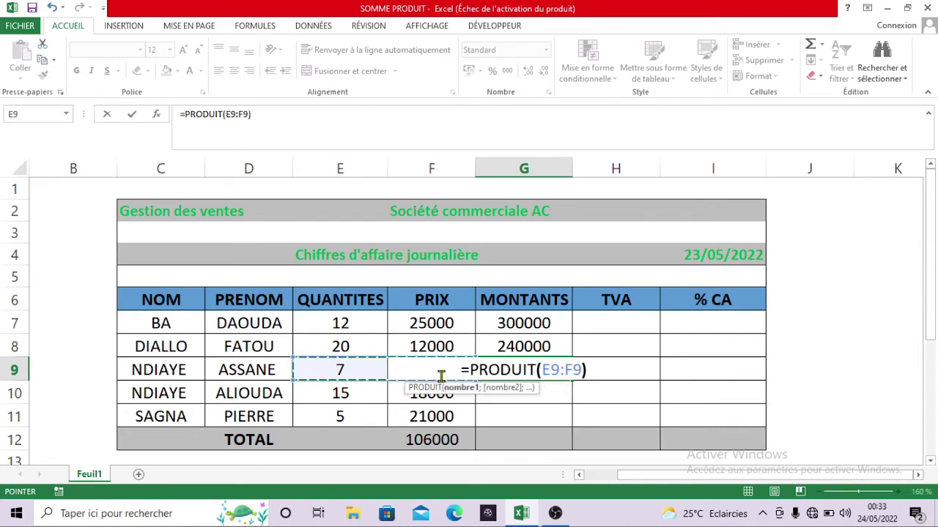
key("Return")
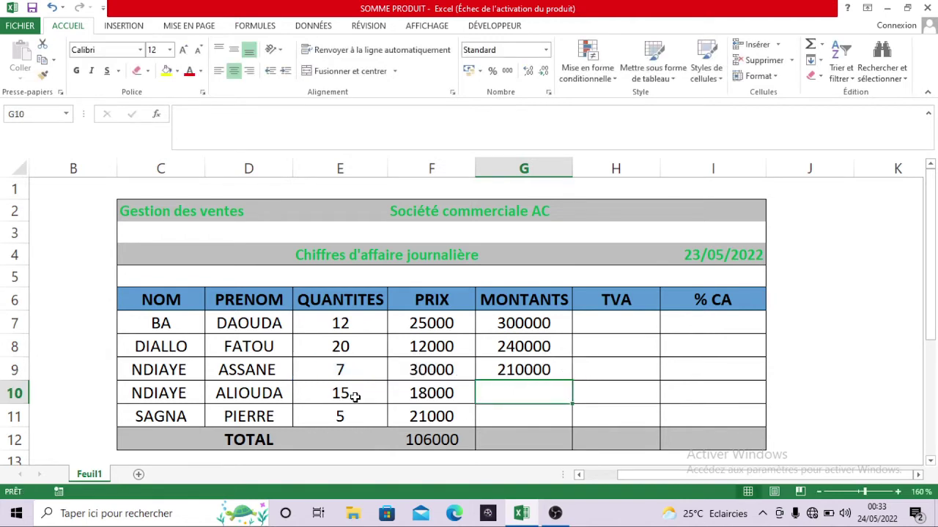
left_click(537, 370)
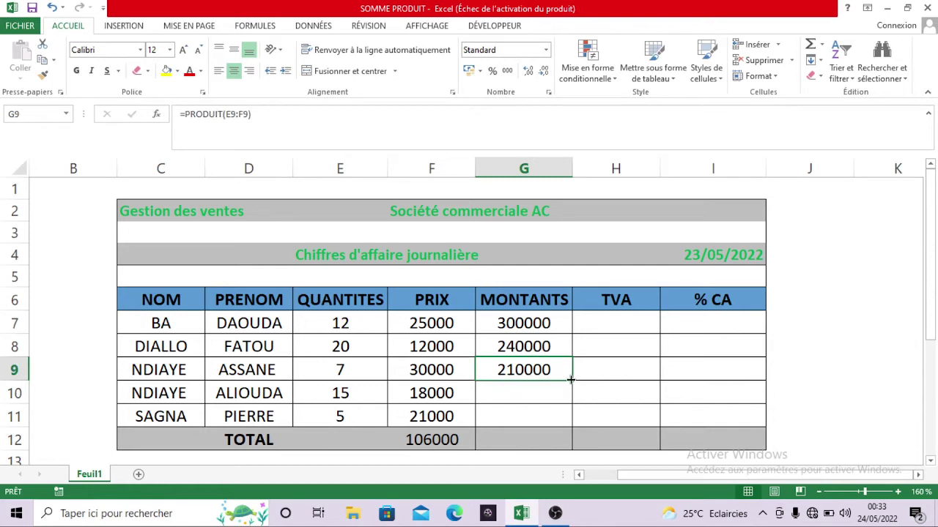
left_click_drag(571, 379, 569, 425)
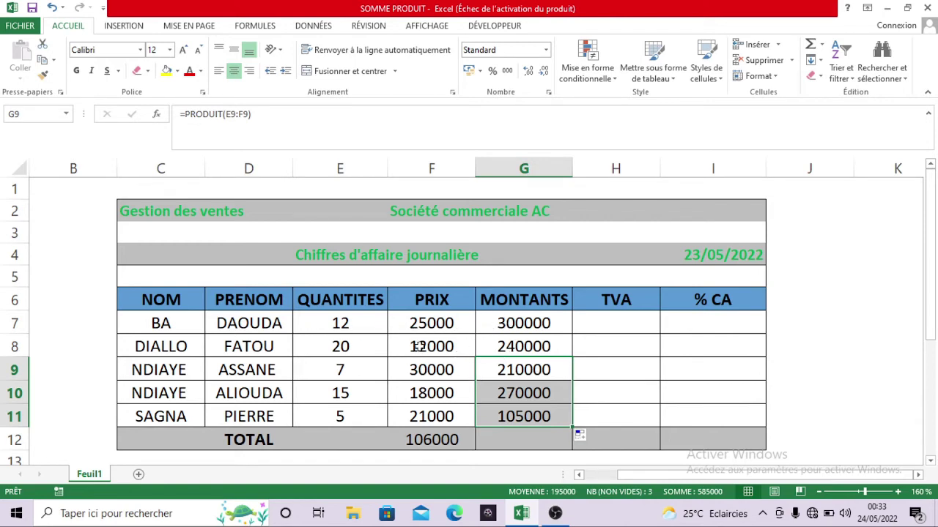
- Enter the value 18 in cell J7, outside the sales table
left_click(615, 325)
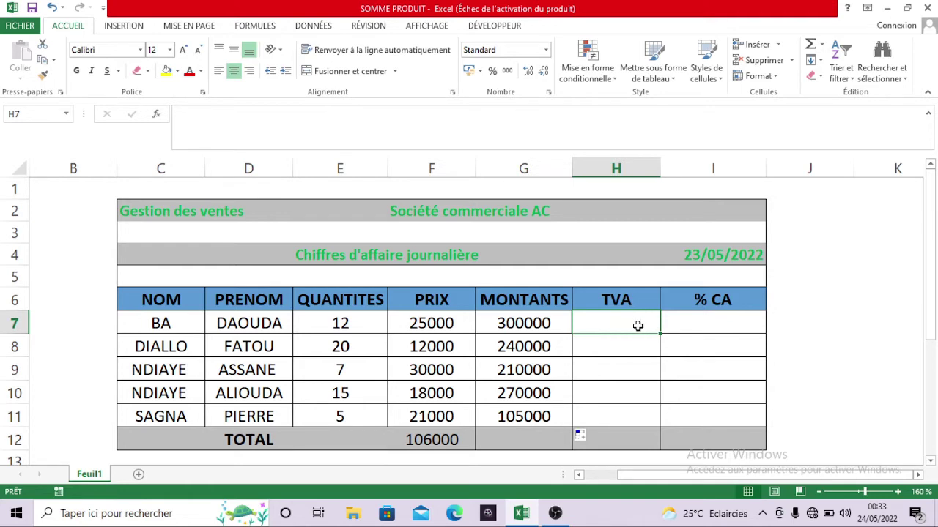
left_click(800, 311)
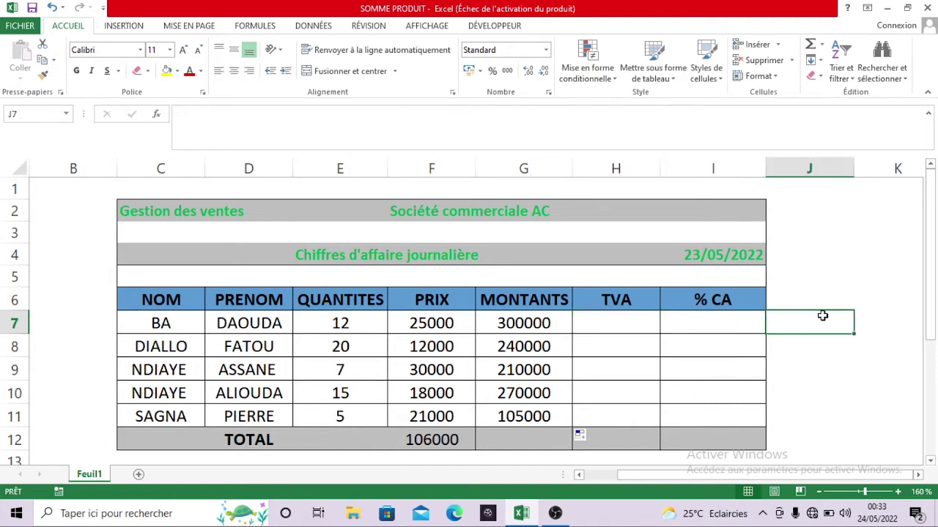
type("18")
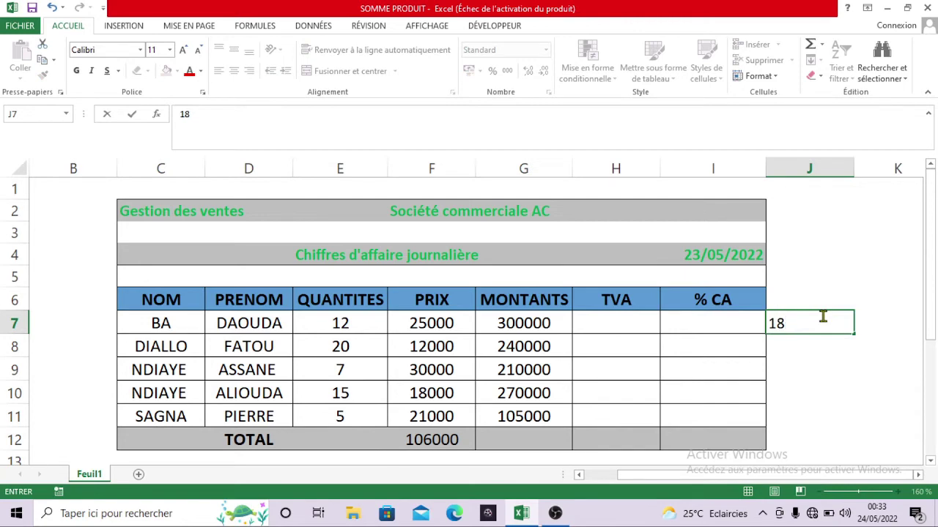
left_click(822, 359)
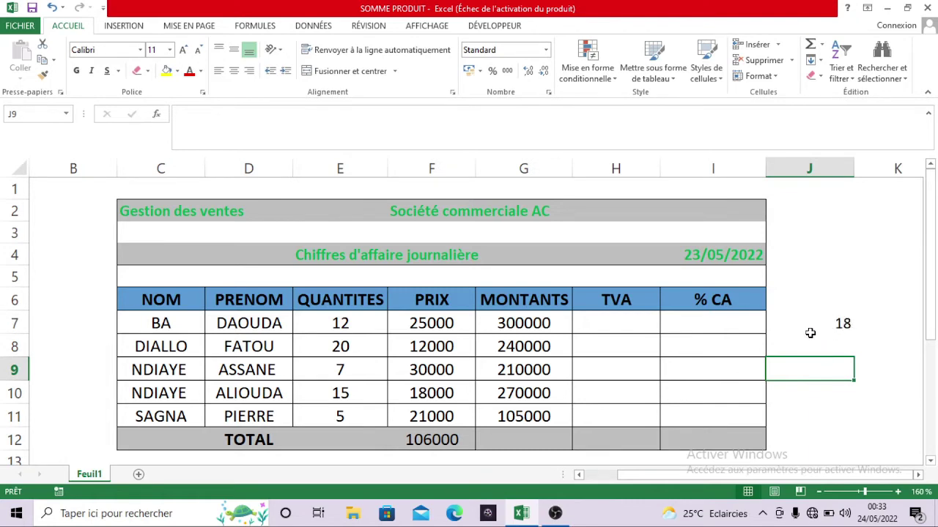
- Calculate the first TVA amount in H7 from the amount and the rate with =G7*J7/100
left_click(616, 327)
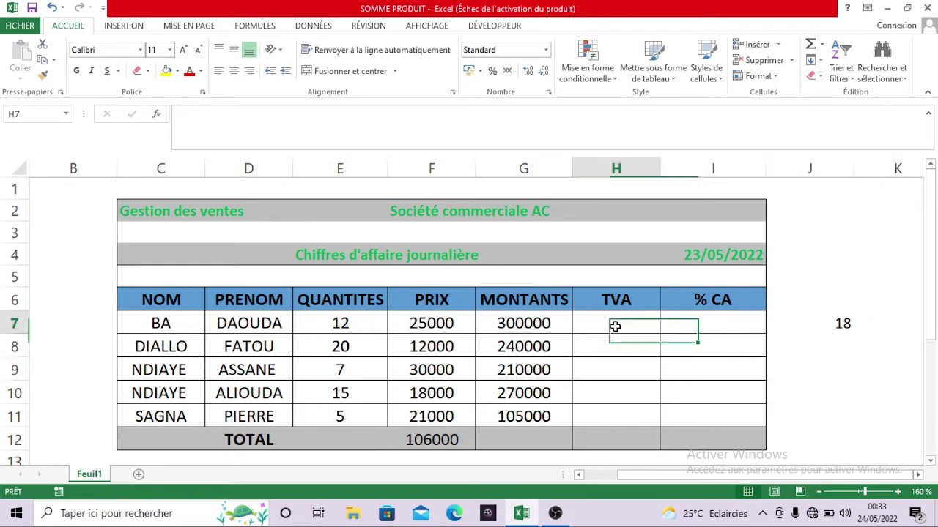
type("=")
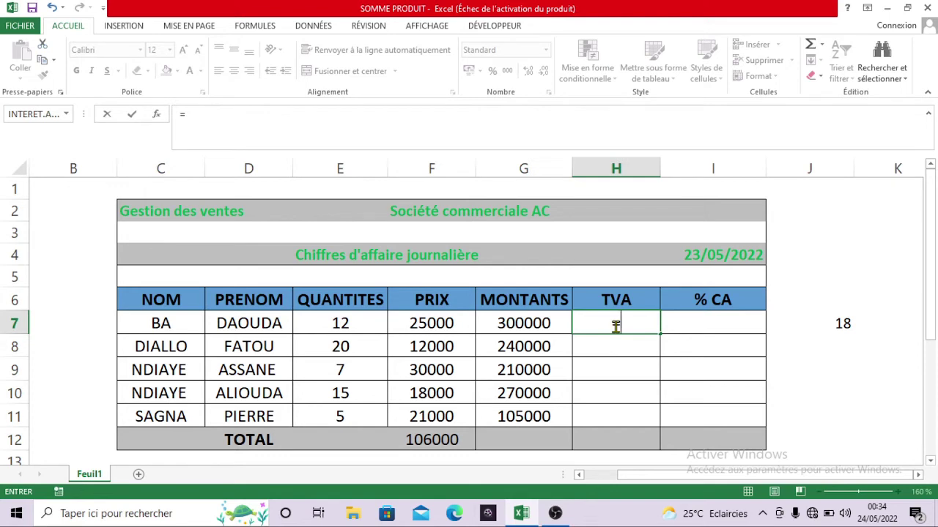
left_click(539, 323)
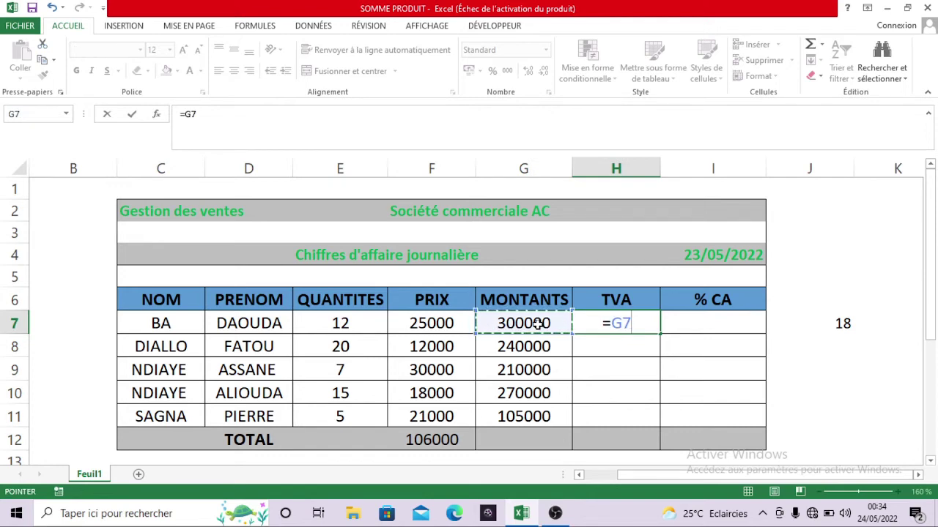
type("*")
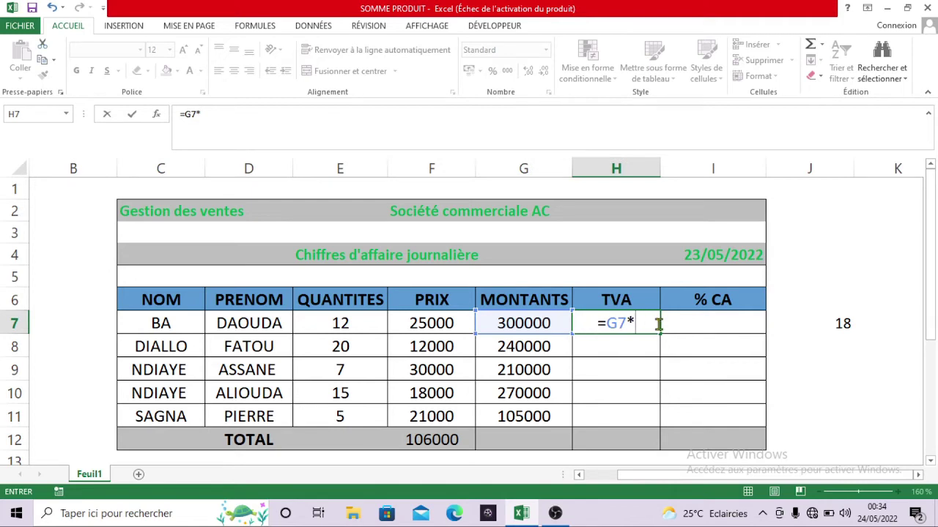
left_click(843, 323)
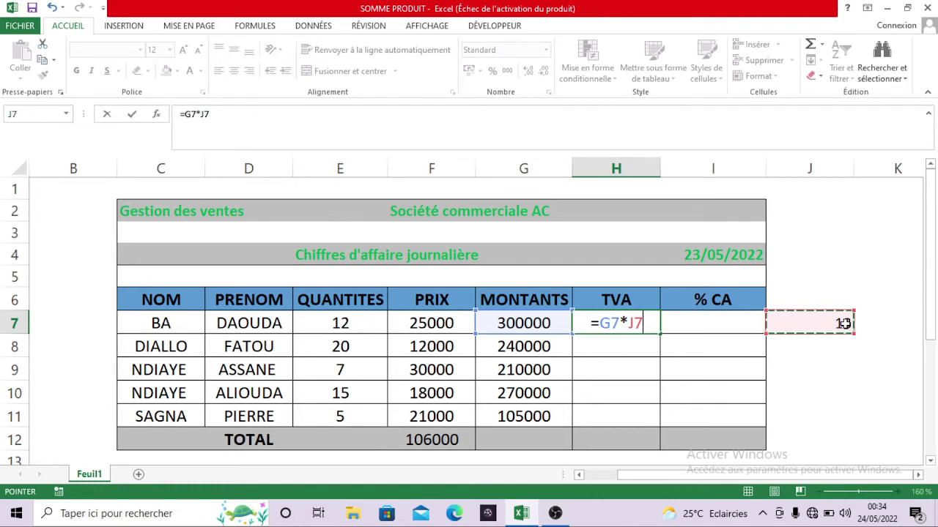
type("/")
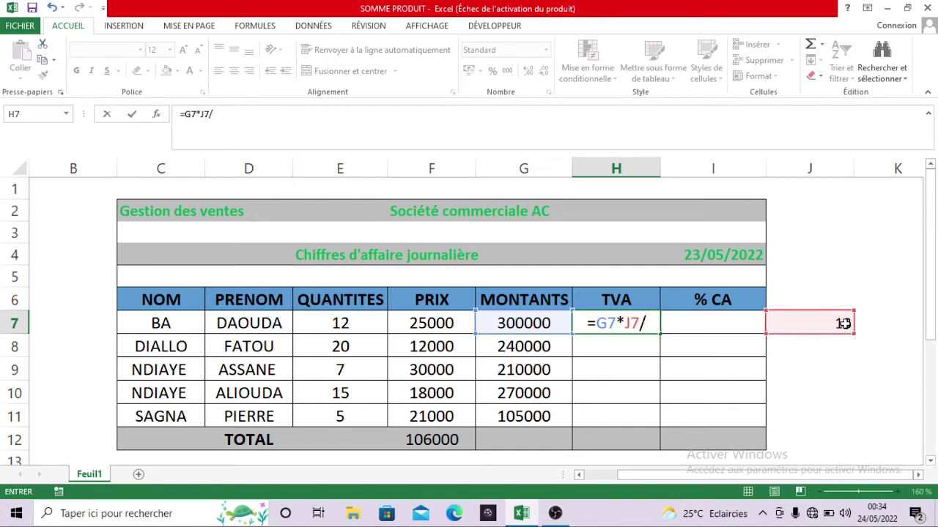
type("1")
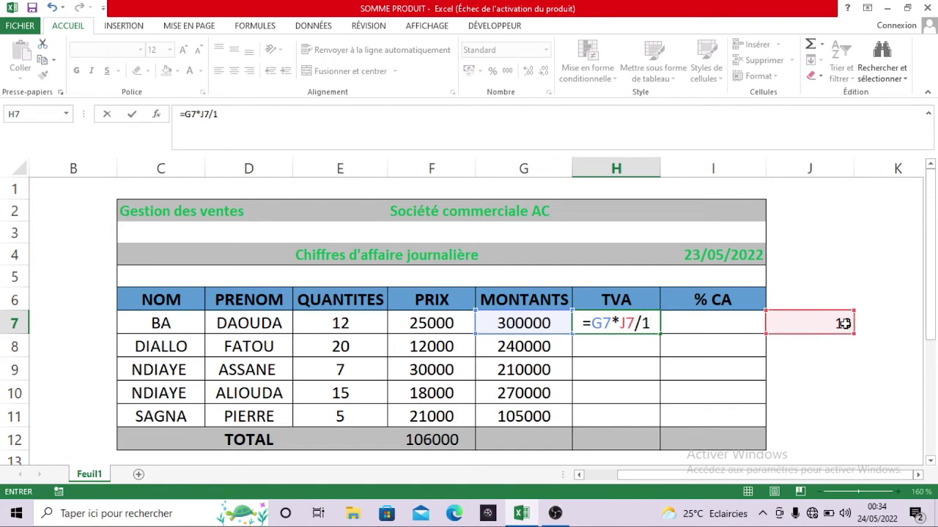
type("00")
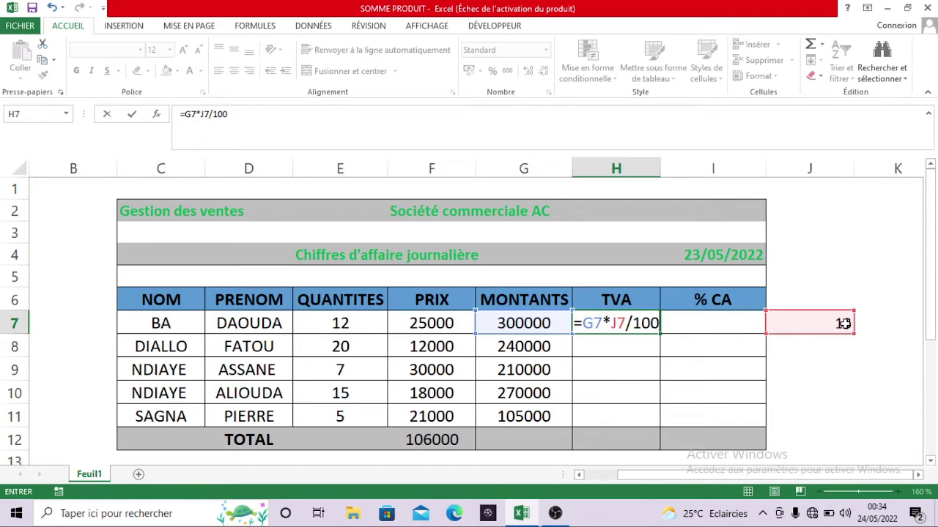
key("Return")
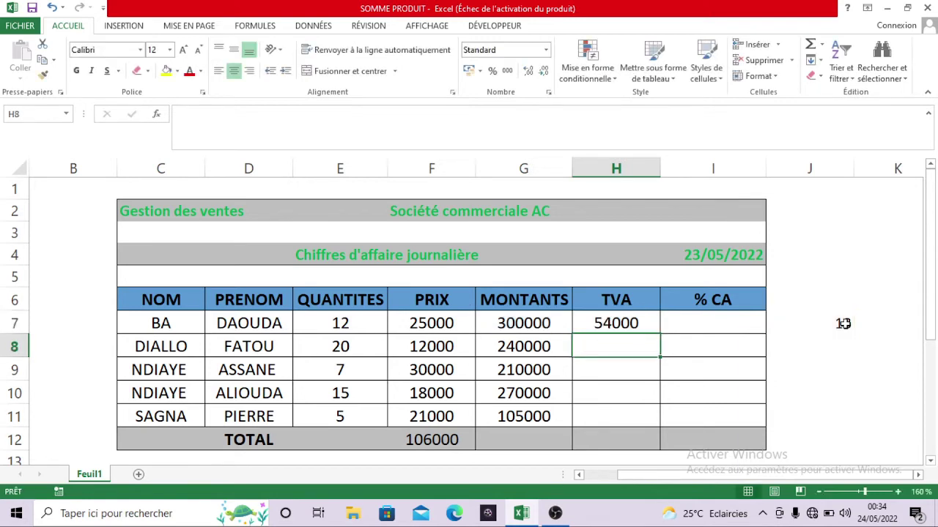
- Make the rate reference in H7 absolute, giving =G7*$J$7/100, and fill the formula down through H11
left_click(645, 329)
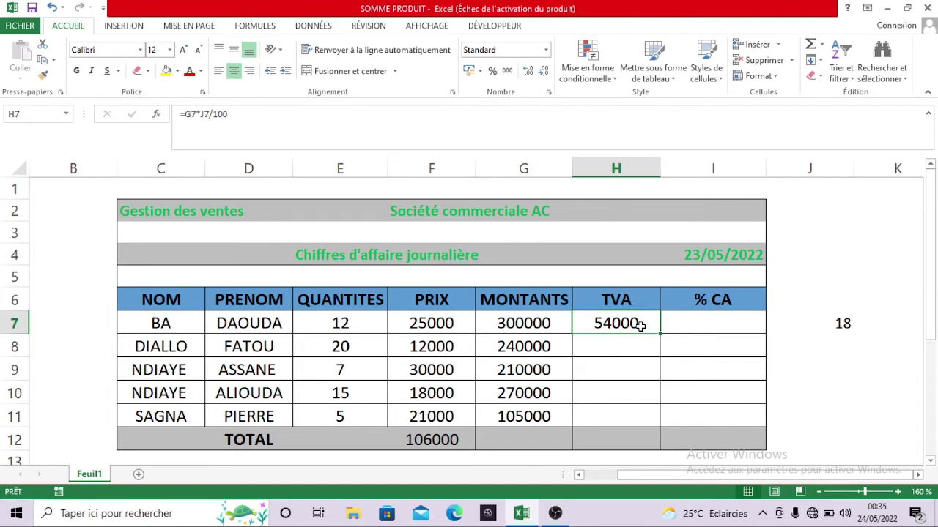
left_click(644, 346)
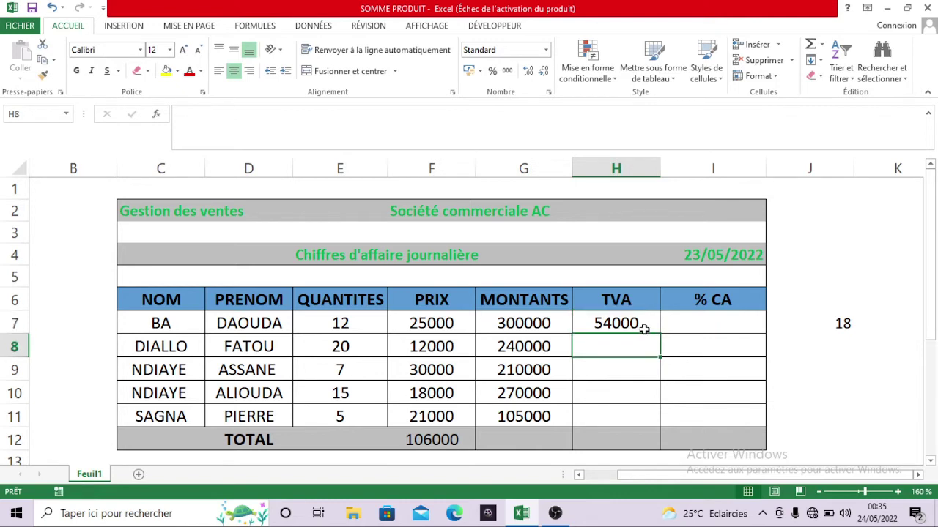
left_click(646, 330)
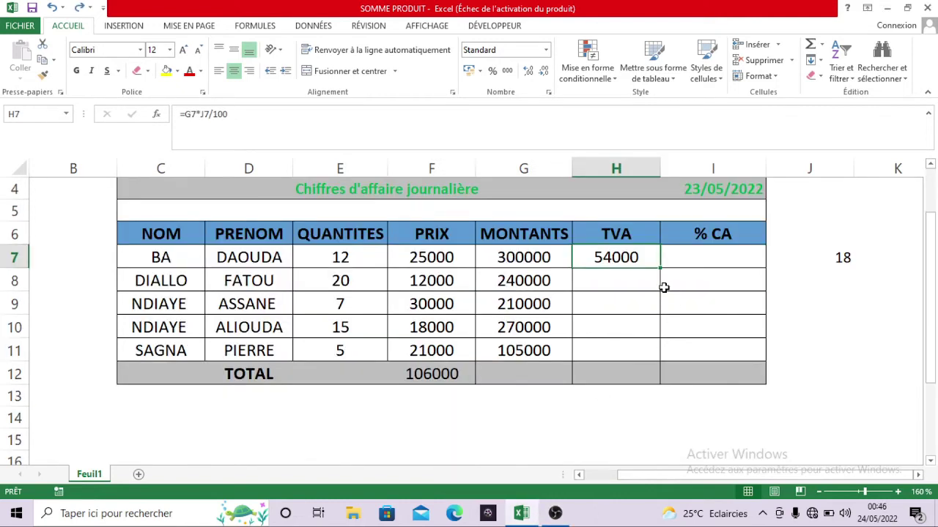
double_click(625, 257)
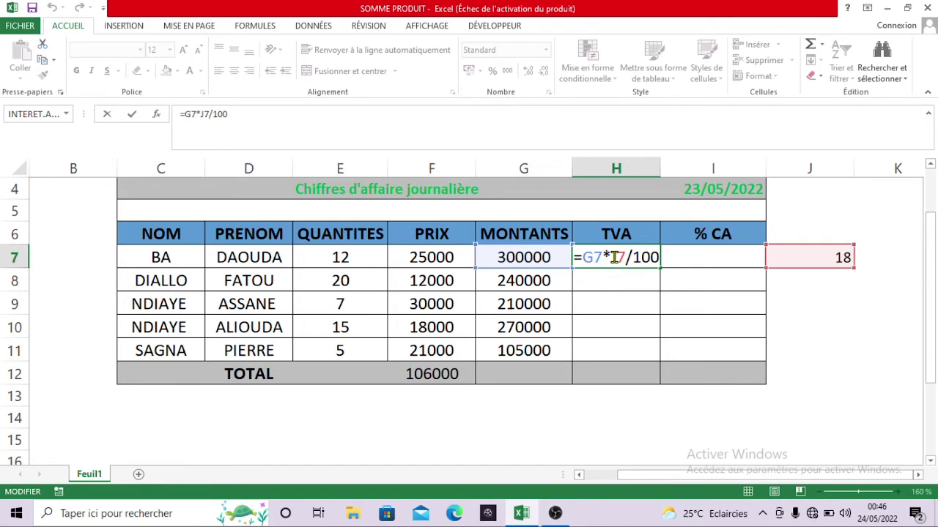
key("F4")
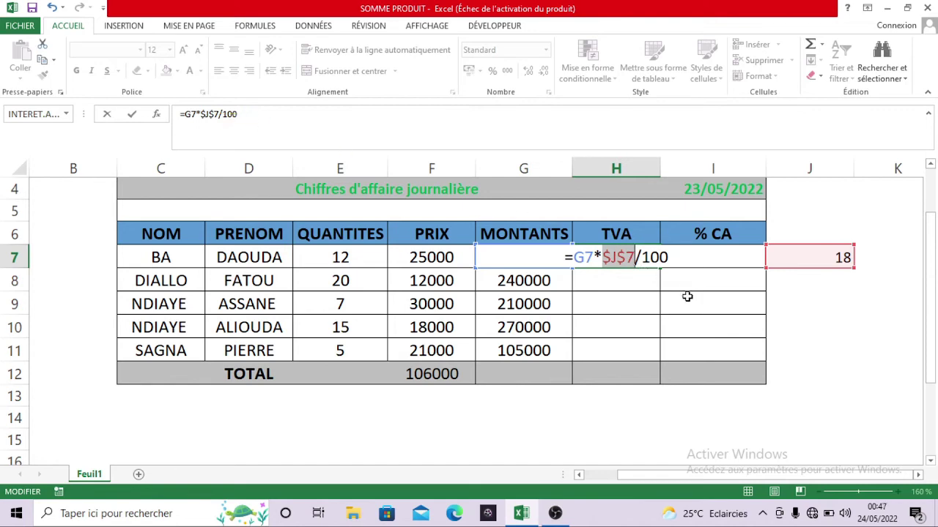
key("Return")
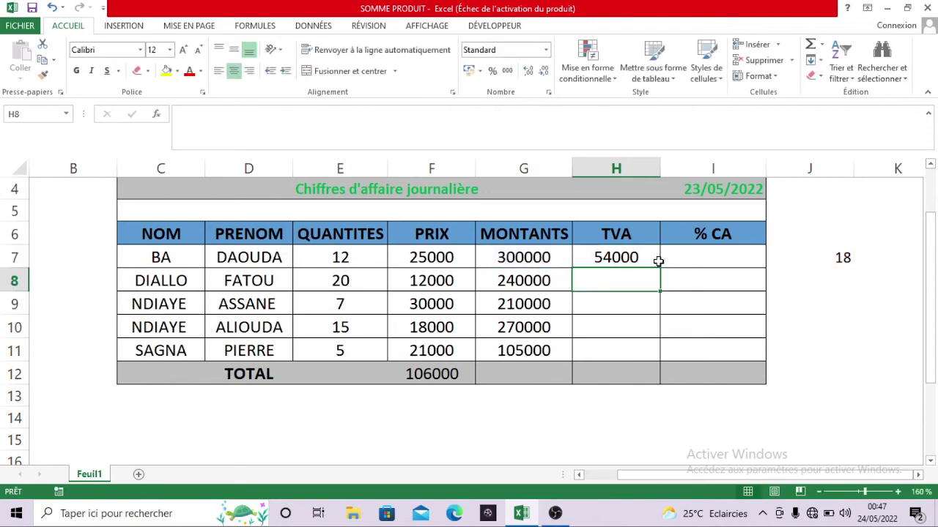
left_click(650, 253)
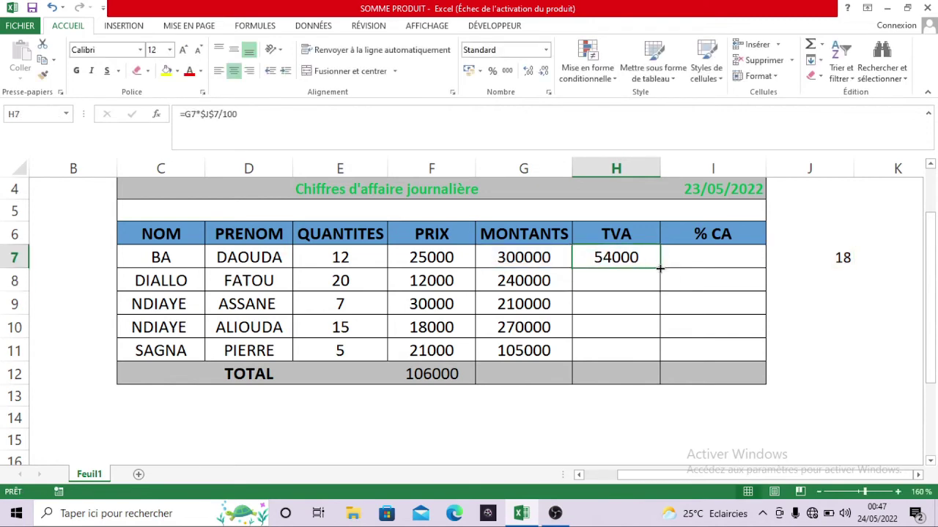
left_click_drag(660, 269, 662, 356)
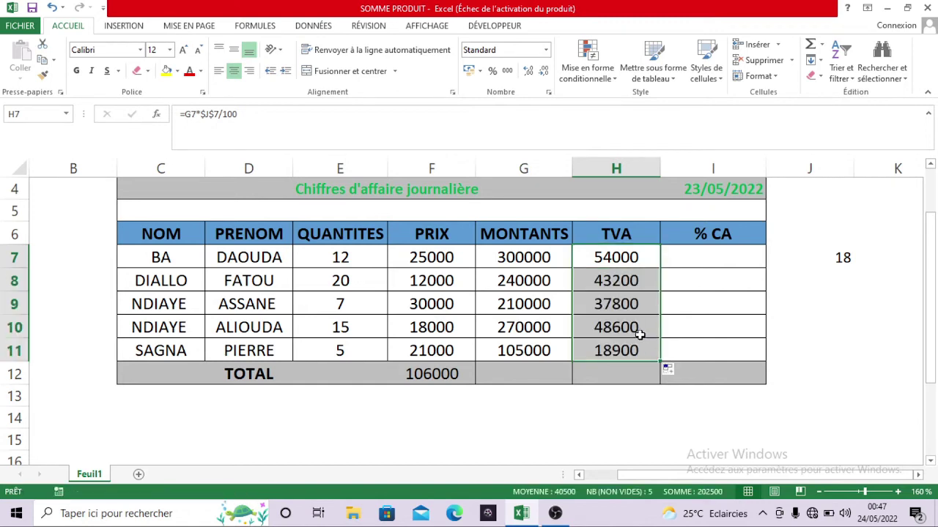
left_click(691, 281)
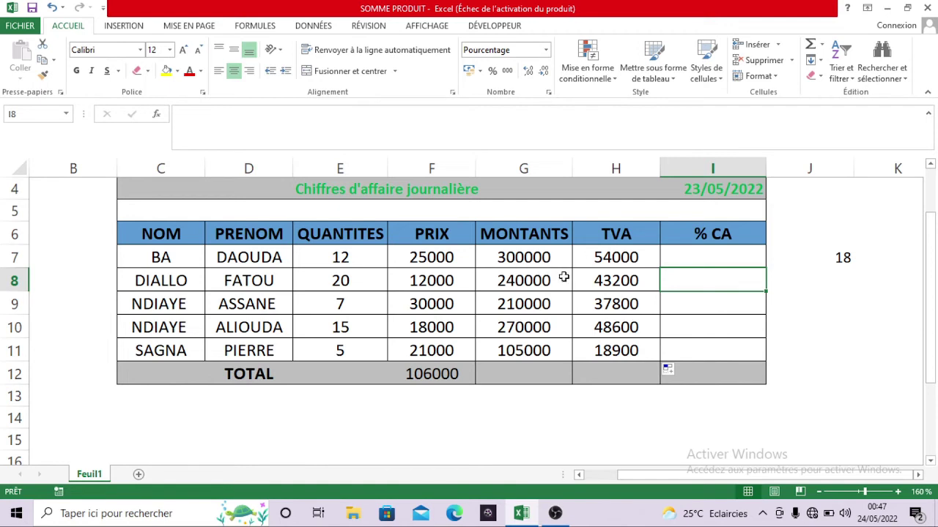
- Total the MONTANTS column in G12 with =SOMME(G7:G11)
left_click(528, 370)
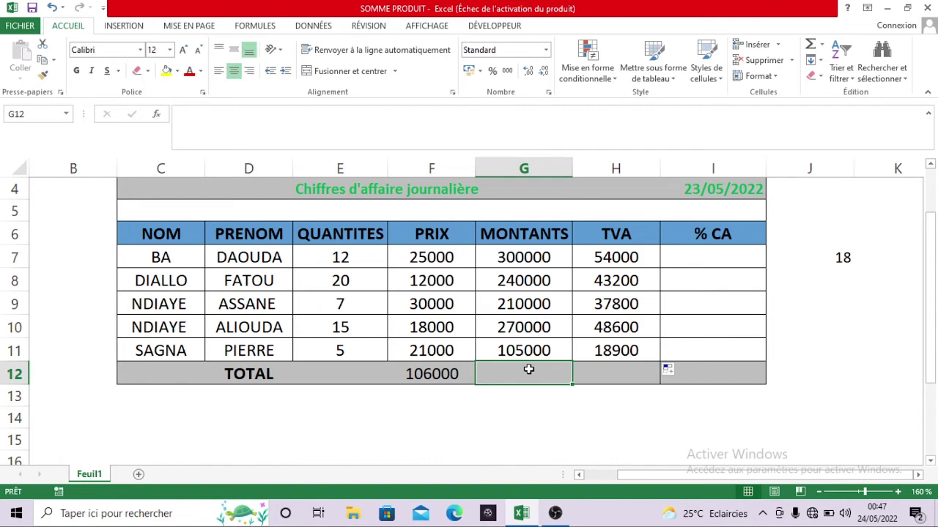
type("=")
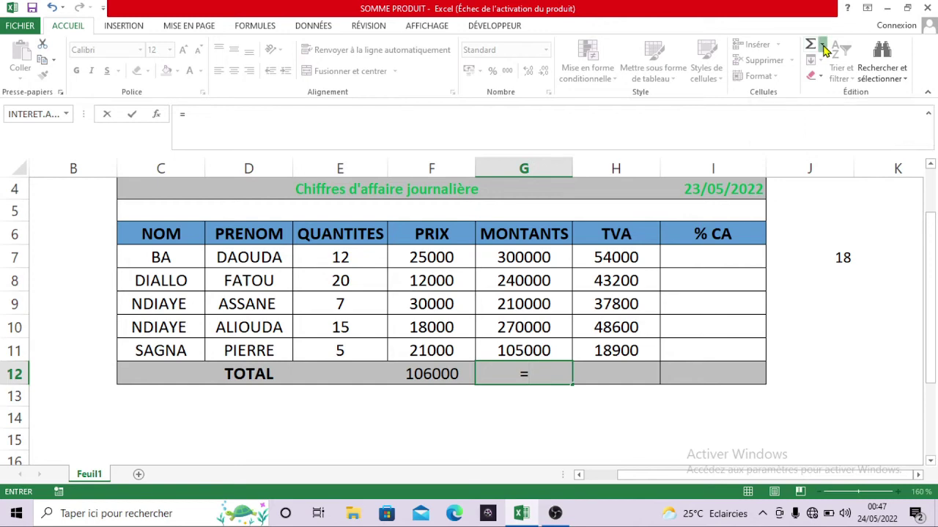
left_click(824, 49)
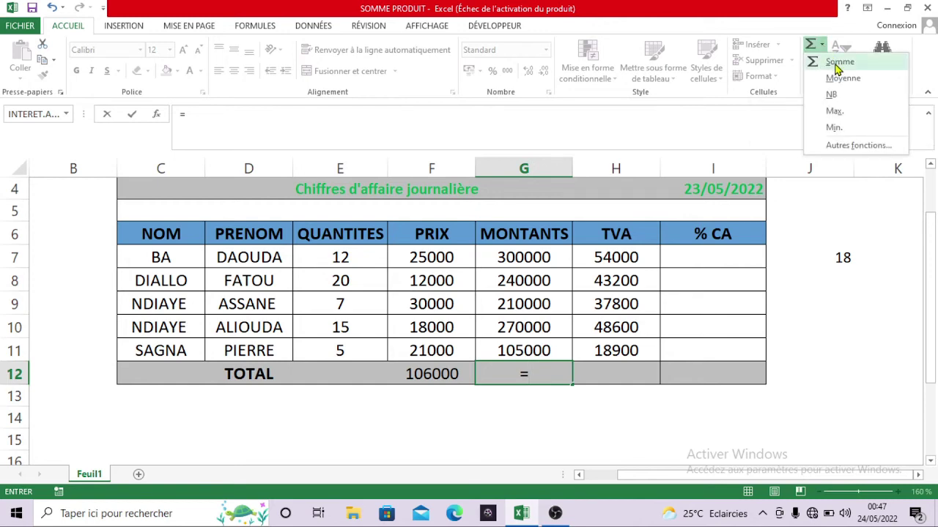
left_click(825, 47)
left_click(823, 47)
left_click(843, 63)
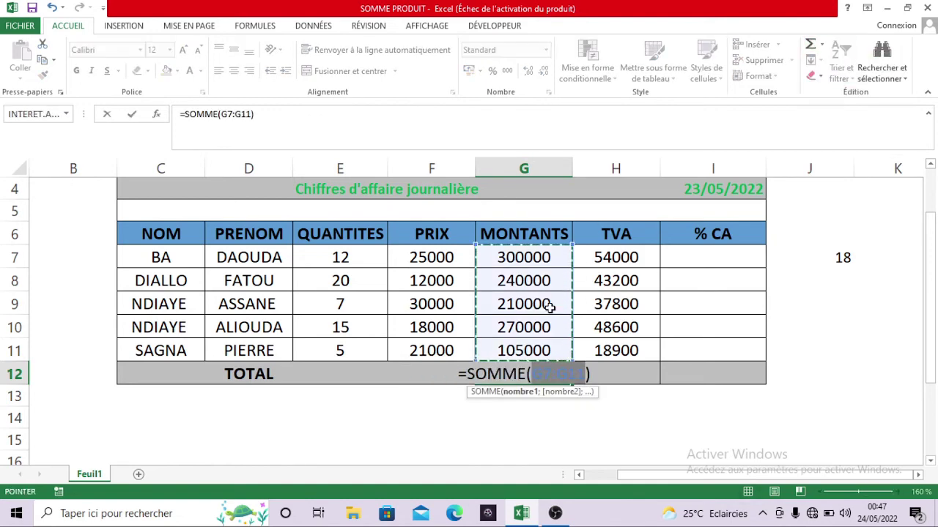
key("Return")
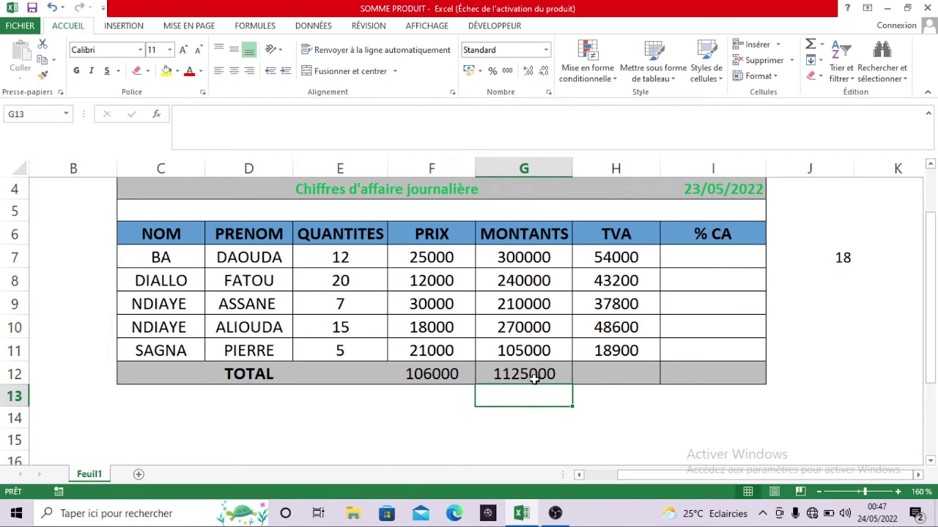
- Total the TVA column in H12 with the SOMME function
left_click(592, 375)
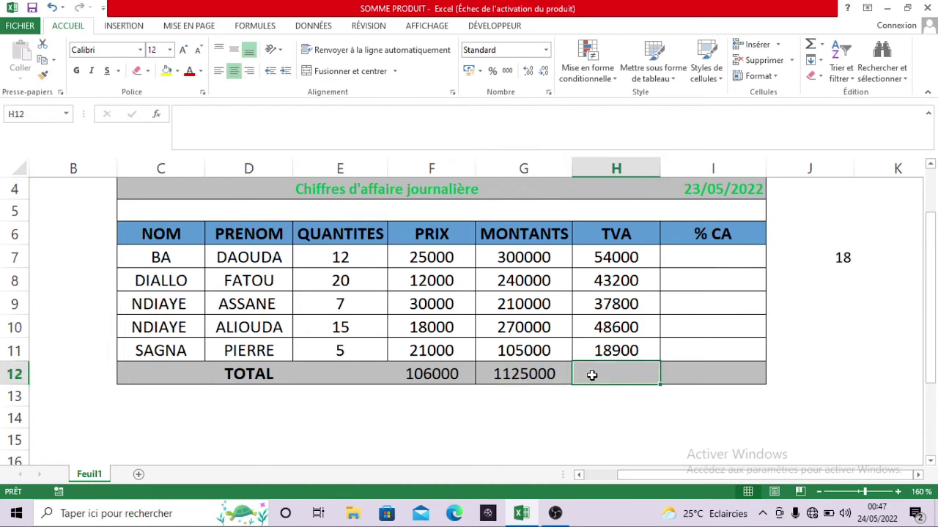
type("=")
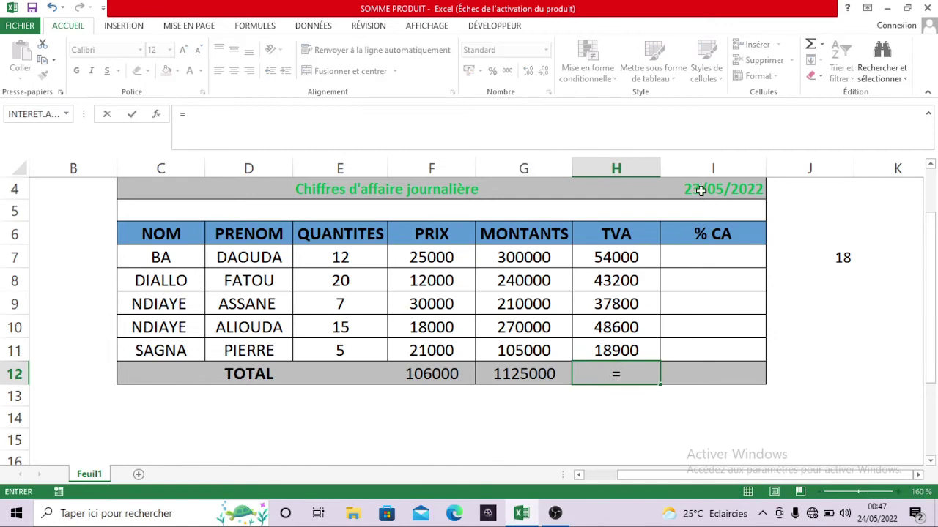
left_click(823, 46)
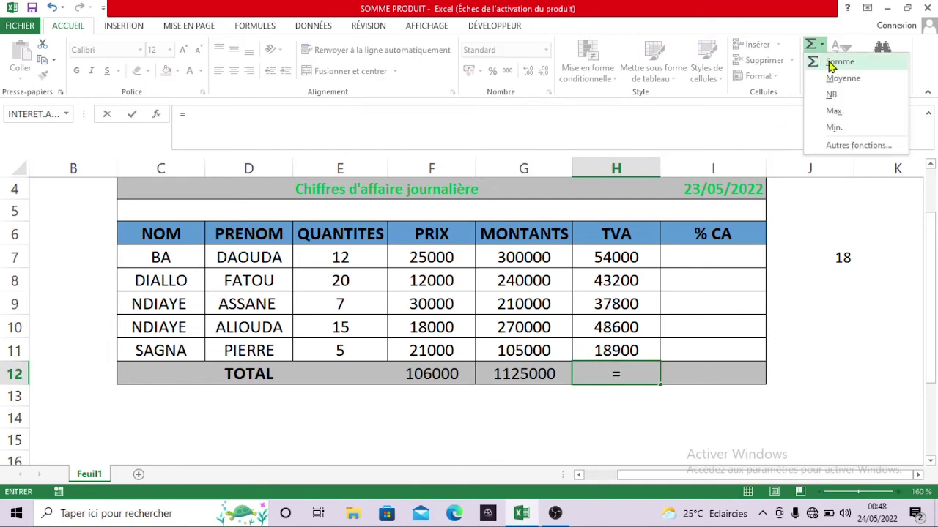
left_click(823, 47)
left_click(824, 46)
left_click(839, 62)
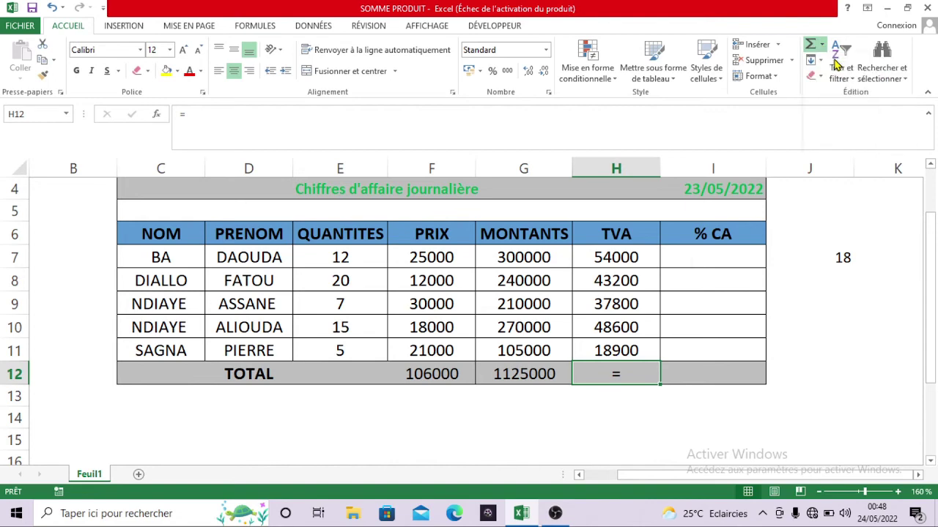
key("Return")
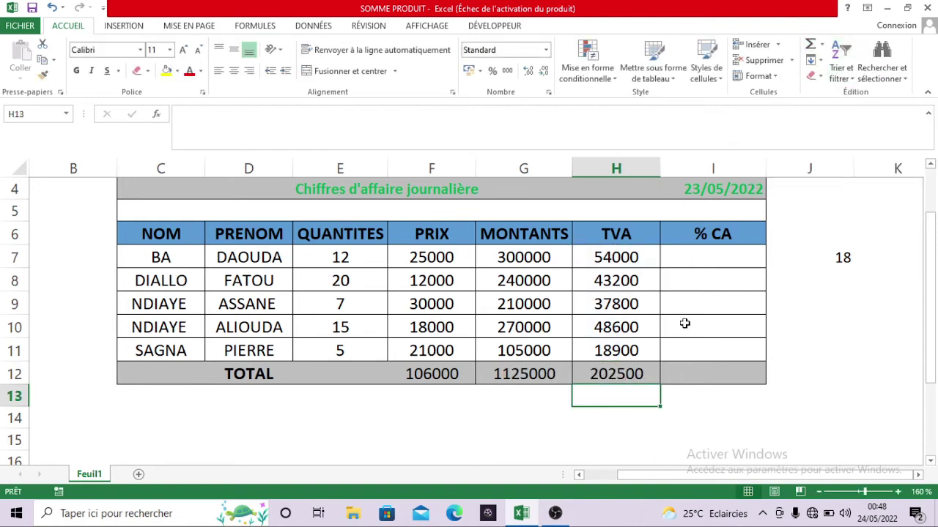
- Format the % CA cells I7:I11 as Pourcentage with 2 decimals
left_click(696, 255)
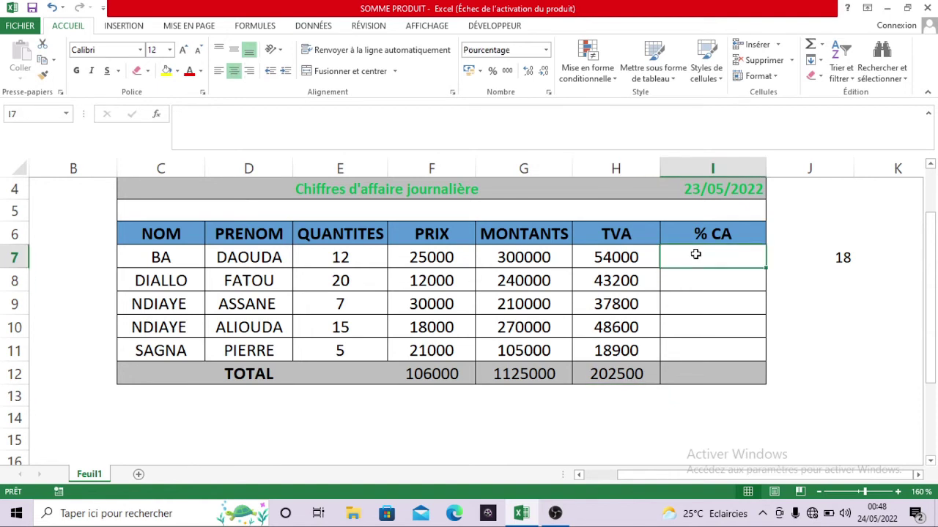
left_click_drag(696, 254, 709, 352)
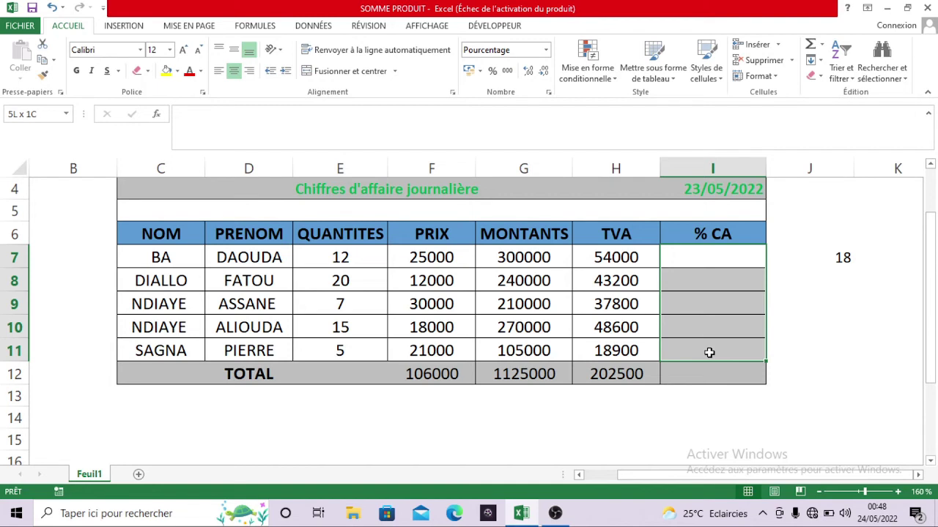
left_click_drag(709, 352, 709, 353)
right_click(709, 353)
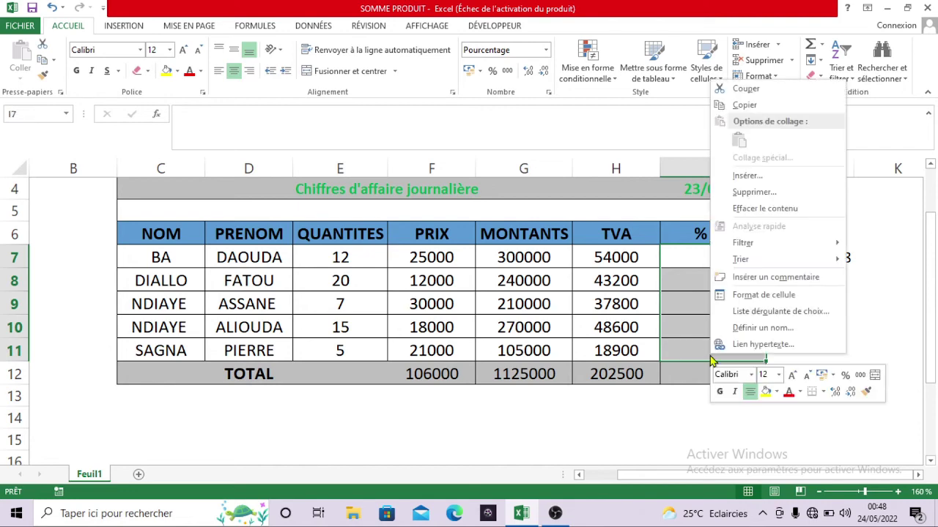
left_click(748, 295)
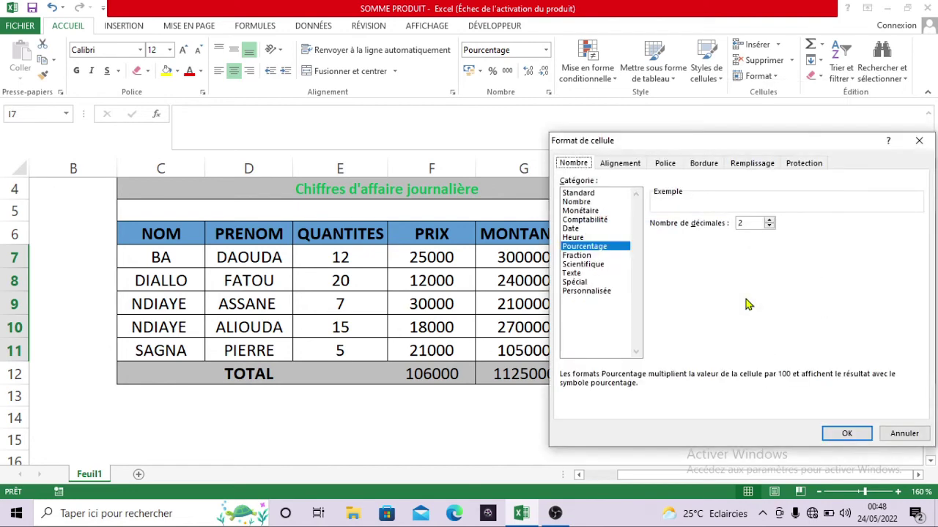
left_click(605, 250)
left_click(850, 432)
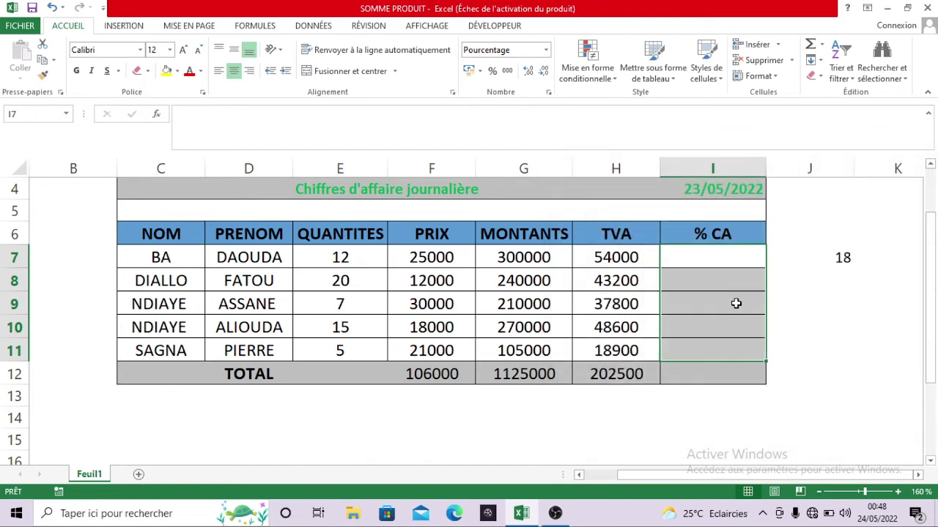
- Calculate the first % CA value in I7 by dividing the row's amount by the total amount with =G7/G12
left_click(722, 261)
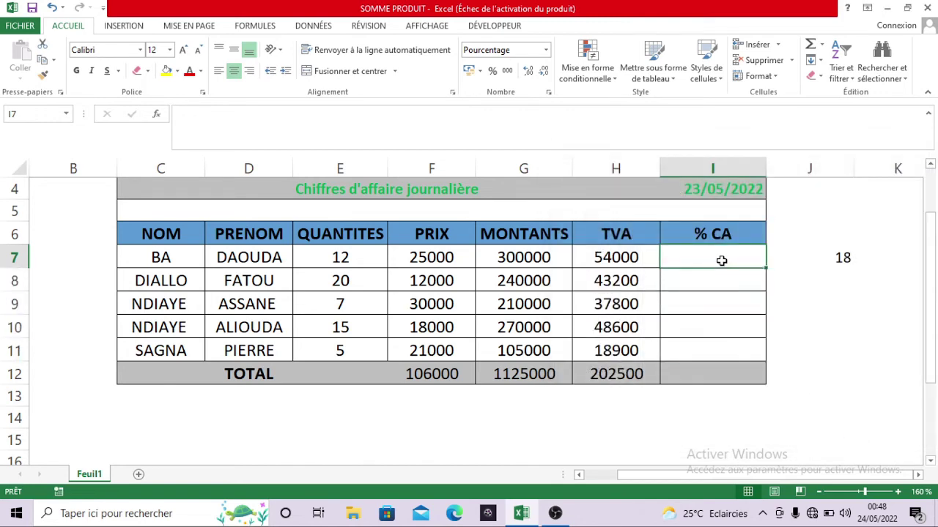
type("=")
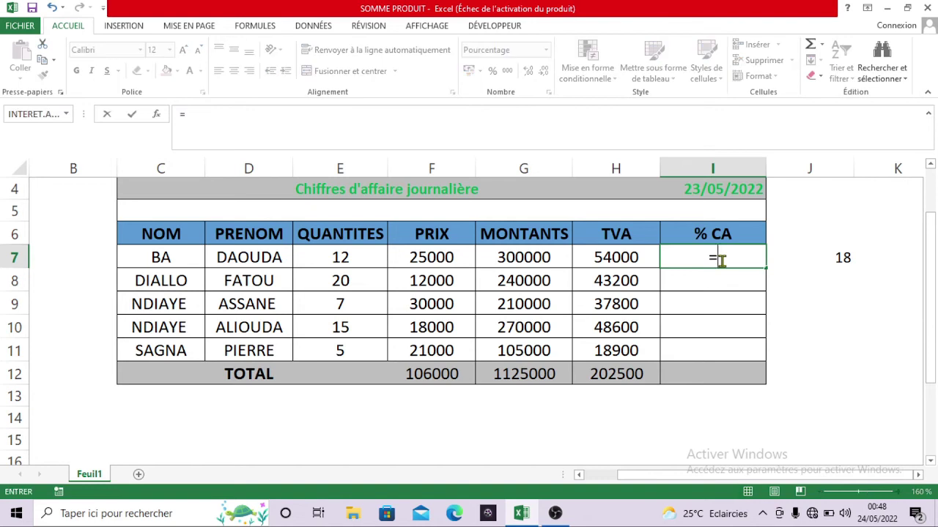
left_click(525, 260)
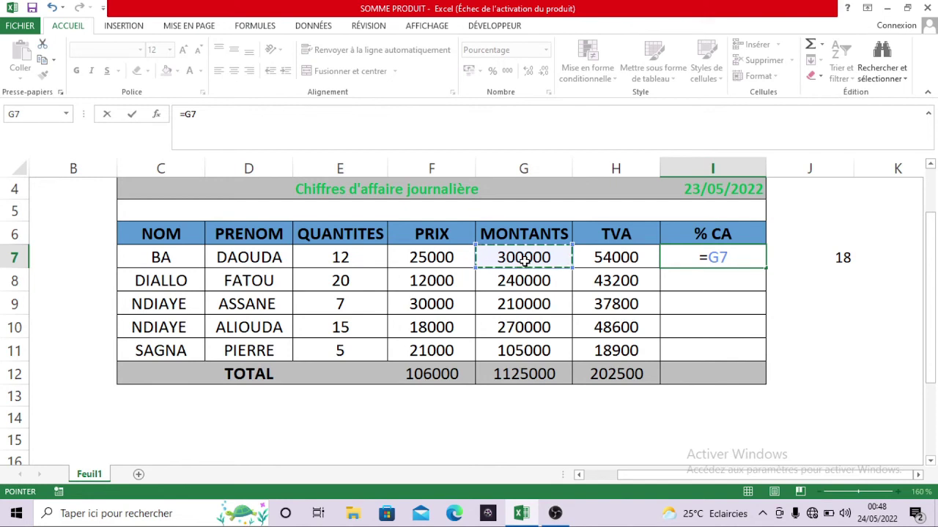
type("/")
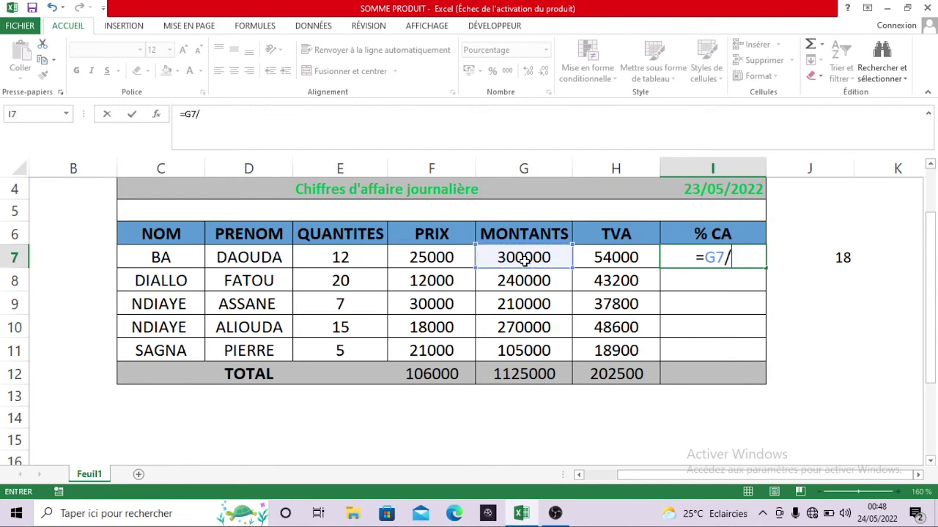
left_click(516, 376)
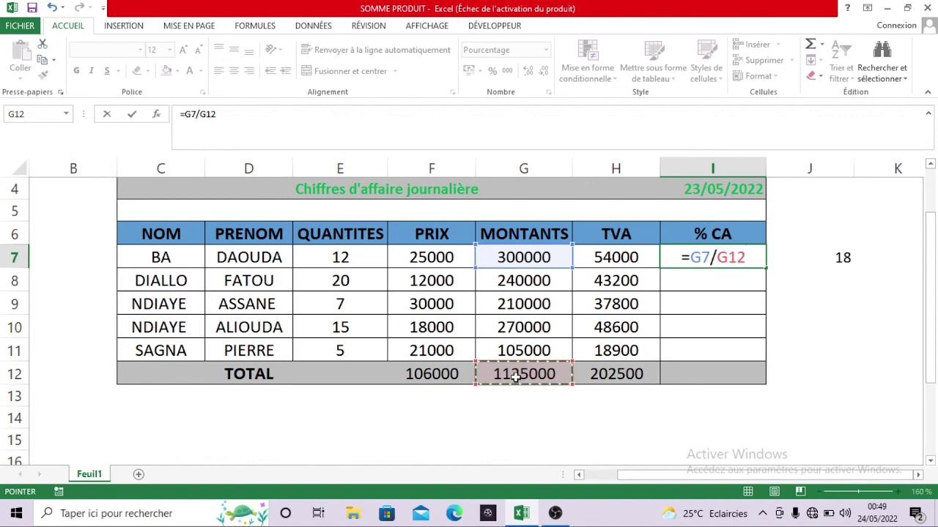
key("Return")
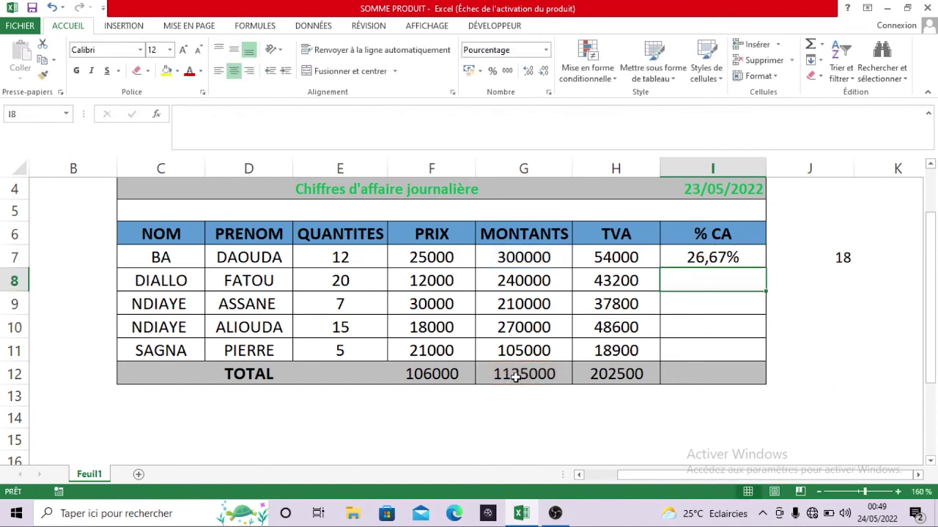
- Calculate the second row's share of the total amount in I8 with =G8/G12
left_click(730, 257)
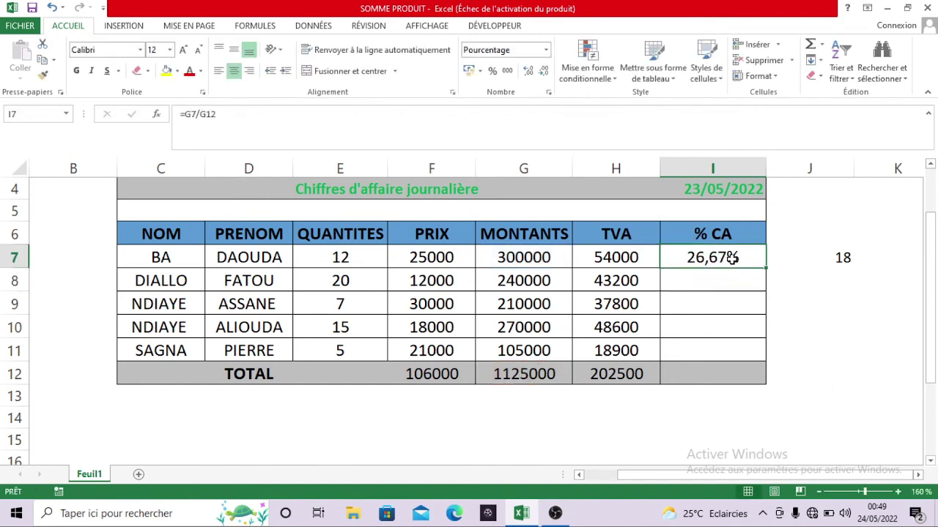
left_click(721, 272)
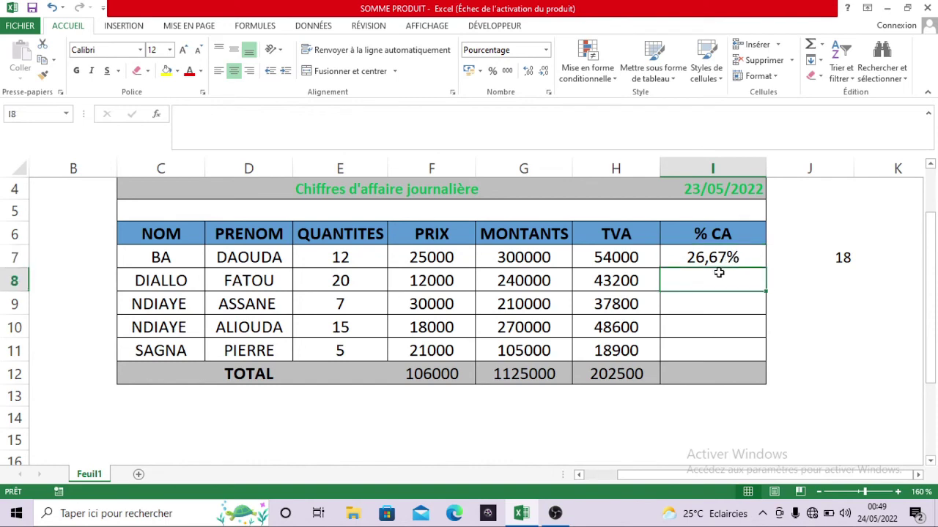
type("=")
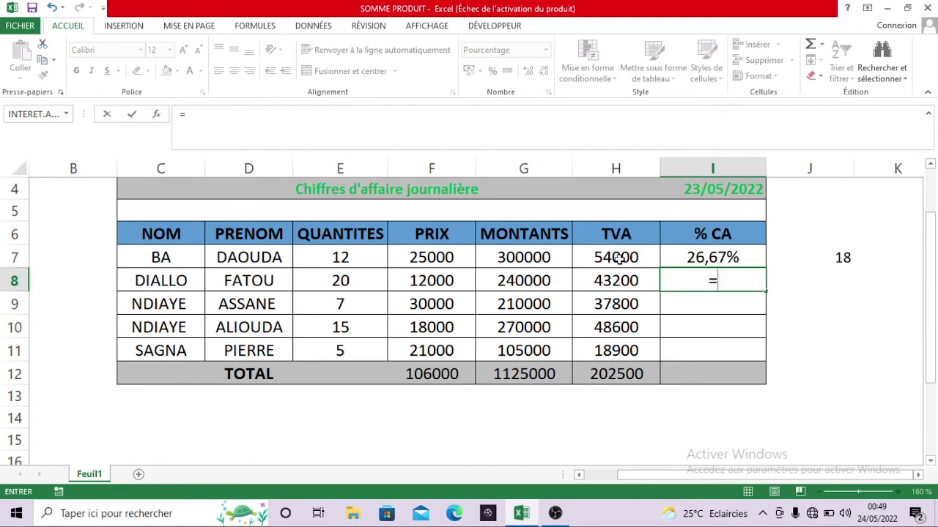
left_click(541, 286)
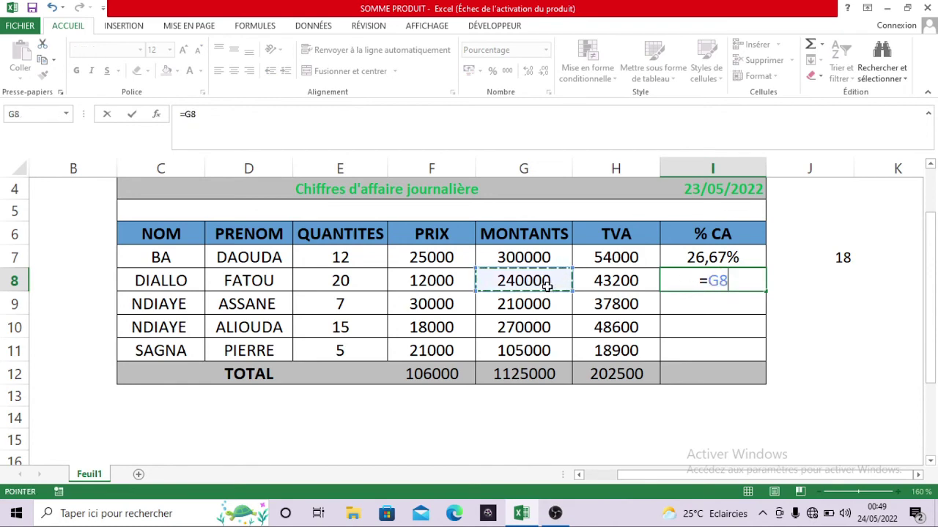
type("/")
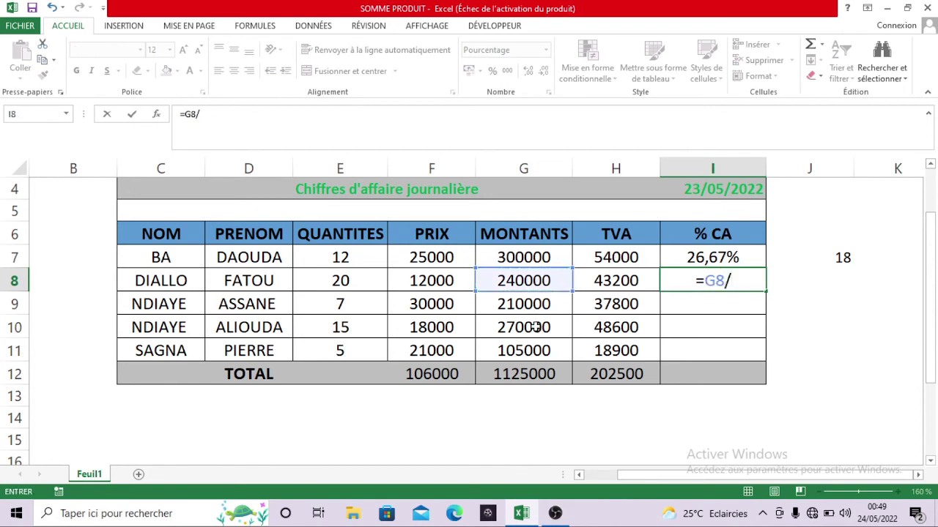
left_click(522, 373)
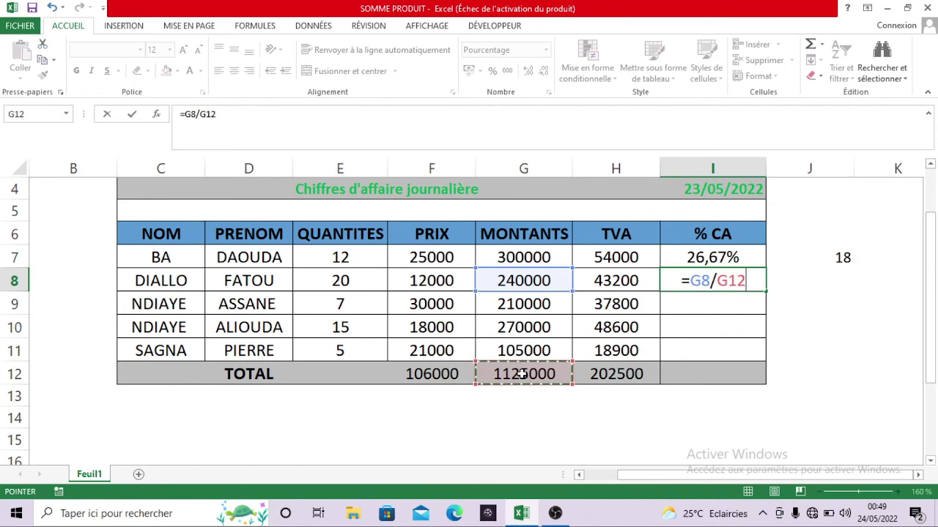
key("Return")
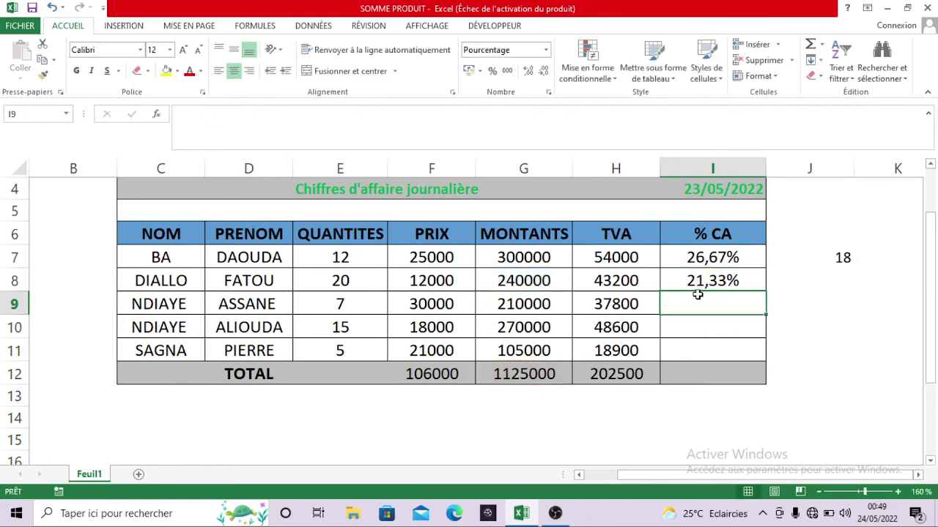
- Make the total reference in I8's formula absolute, giving =G8/$G$12
left_click(715, 286)
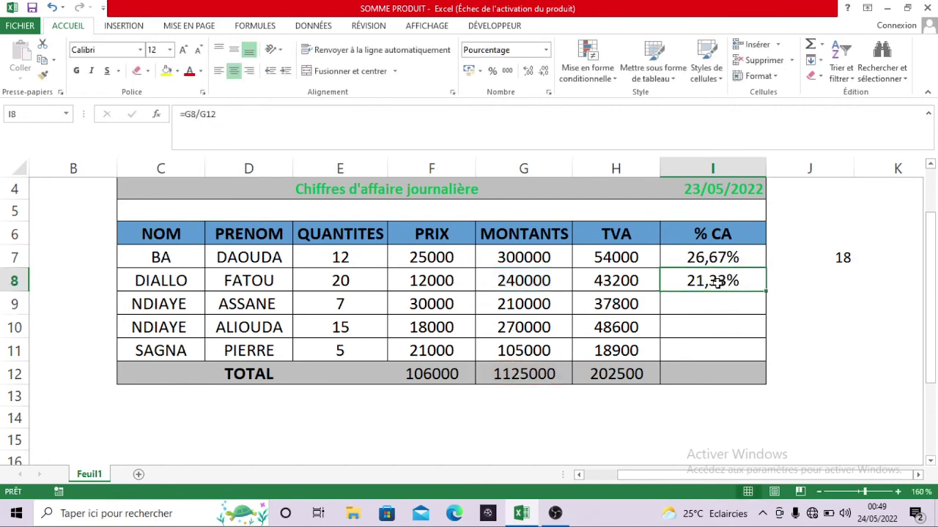
double_click(717, 283)
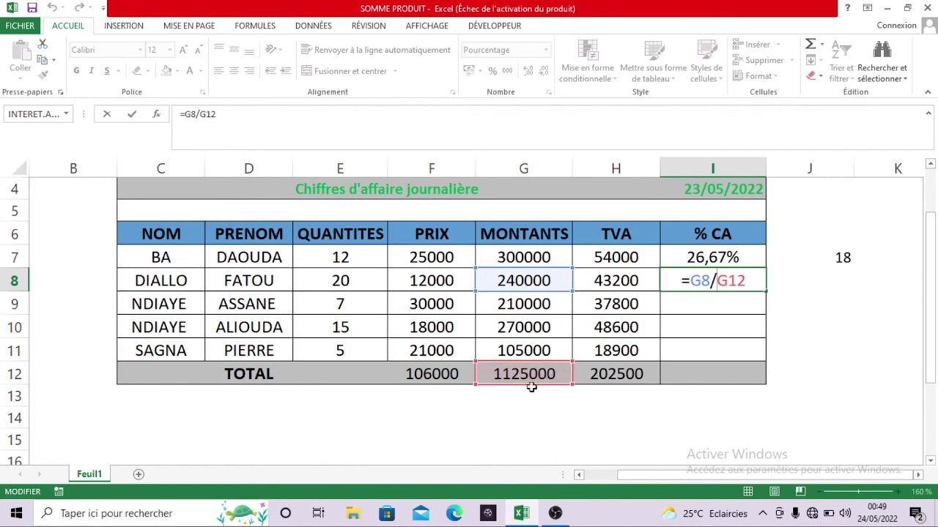
left_click(507, 377)
left_click(732, 281)
key("F4")
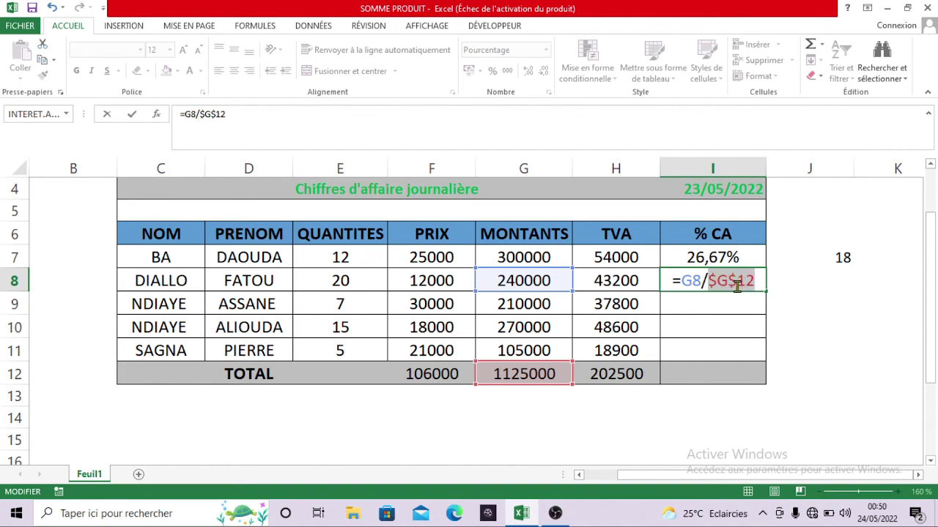
key("Return")
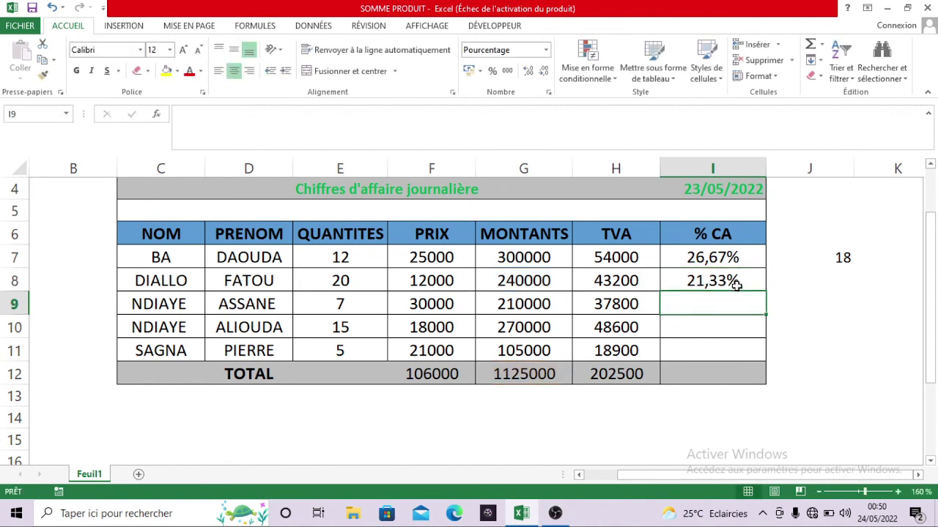
- Fill the I8 percentage formula down through I11
left_click(756, 287)
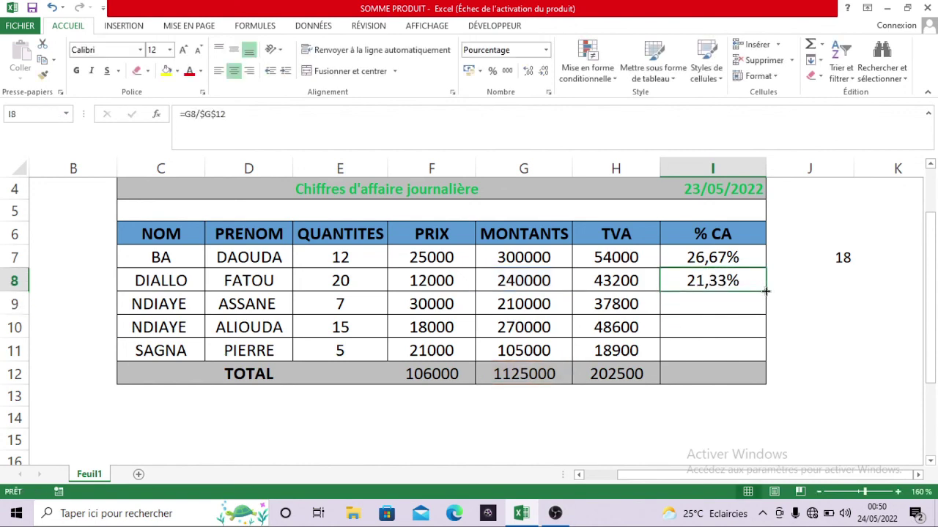
left_click_drag(766, 290, 769, 358)
left_click(821, 289)
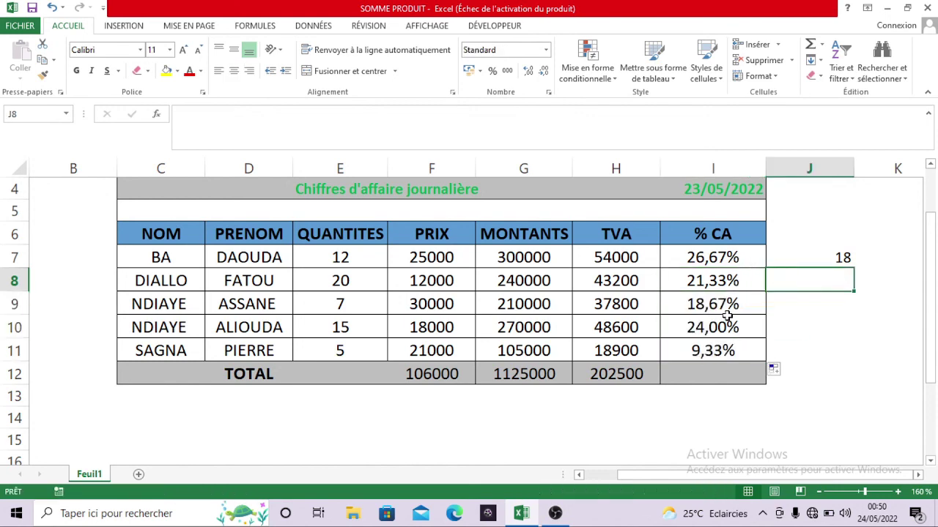
- Total the % CA column in I12 with =SOMME(I7:I11)
left_click(698, 379)
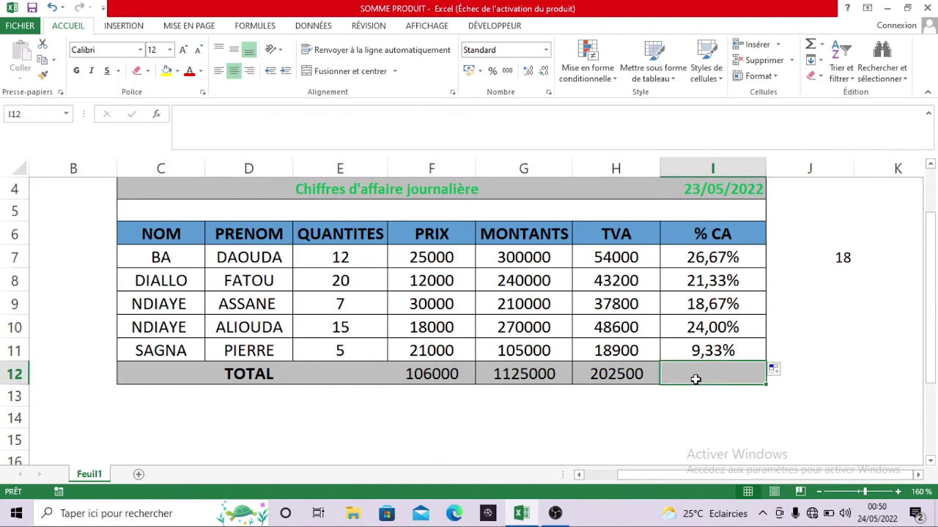
type("=")
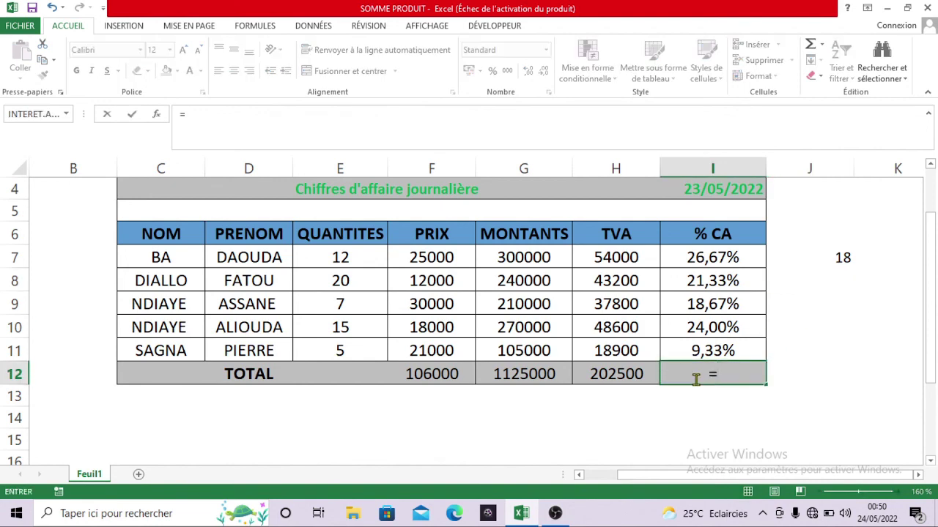
left_click(824, 48)
left_click(826, 48)
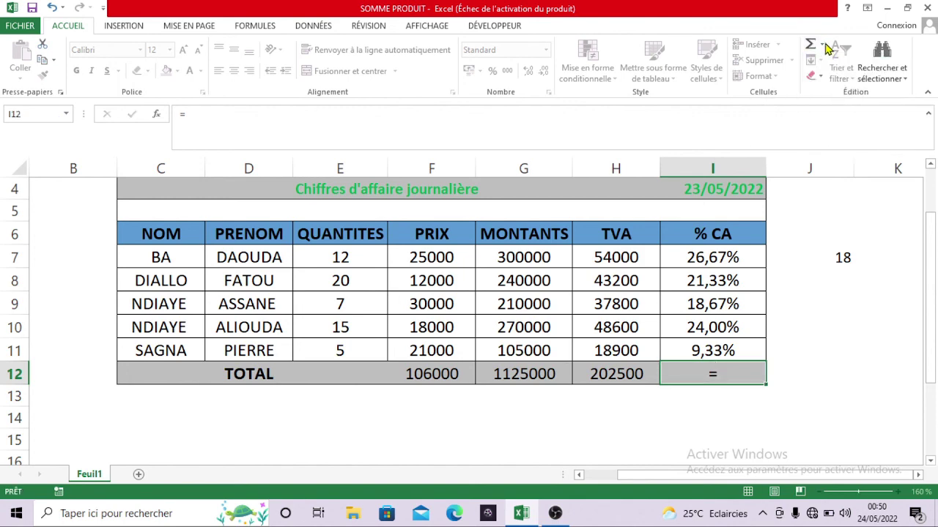
left_click(827, 48)
left_click(835, 63)
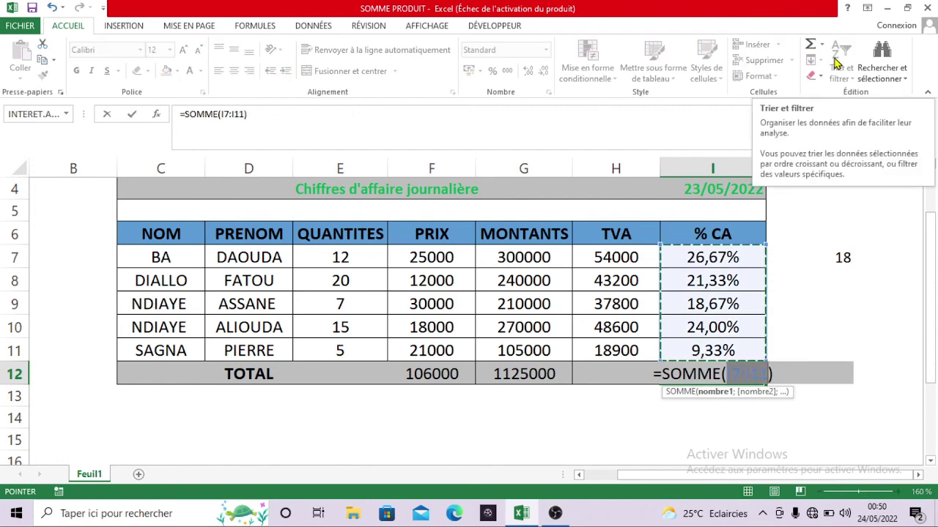
key("Return")
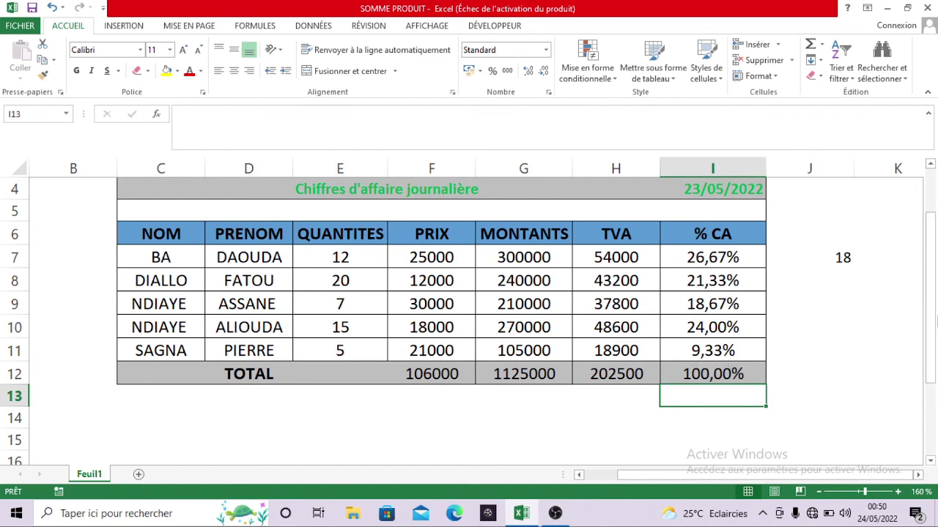
left_click_drag(935, 321, 936, 282)
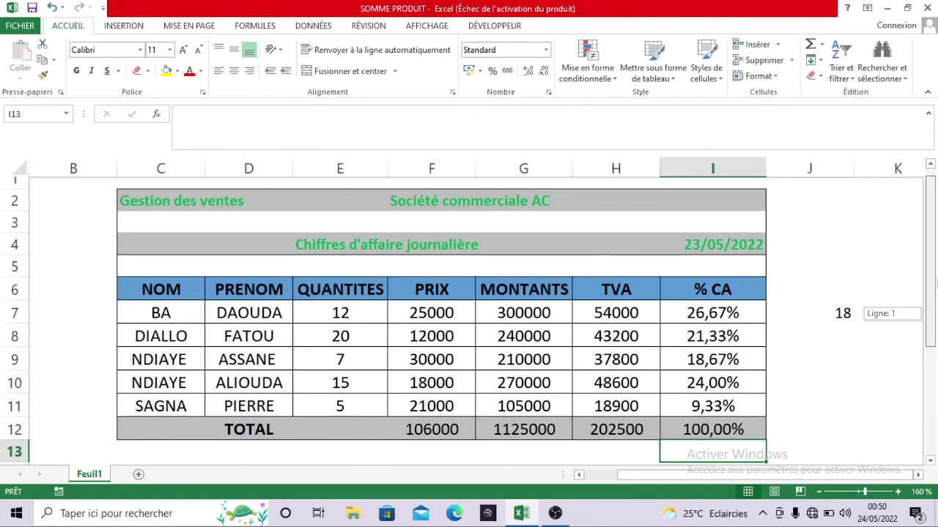